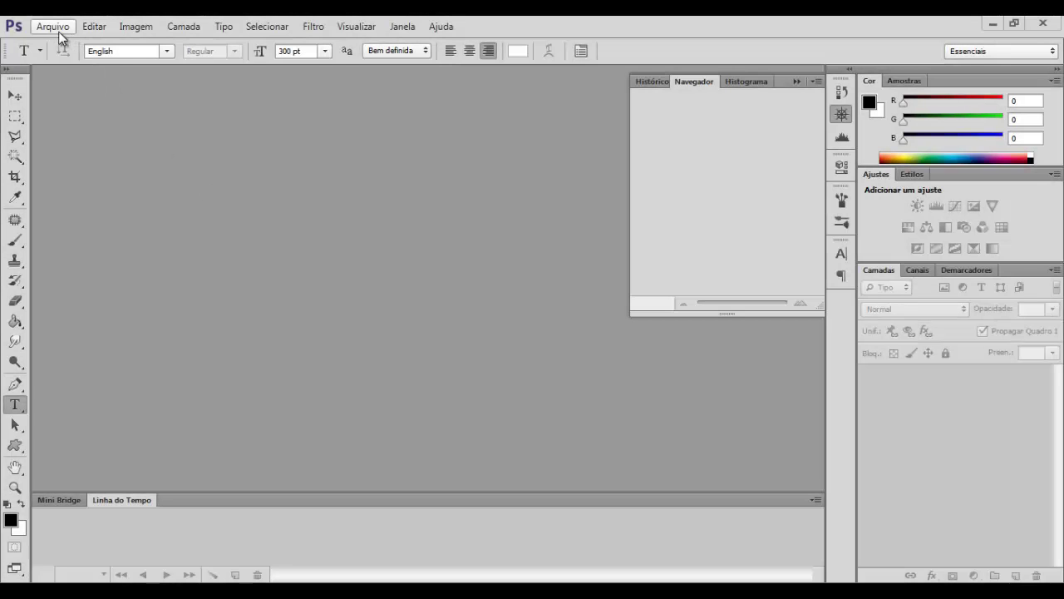
Step: Create a new 150 × 150 pixel document via Arquivo > Novo
left_click(58, 29)
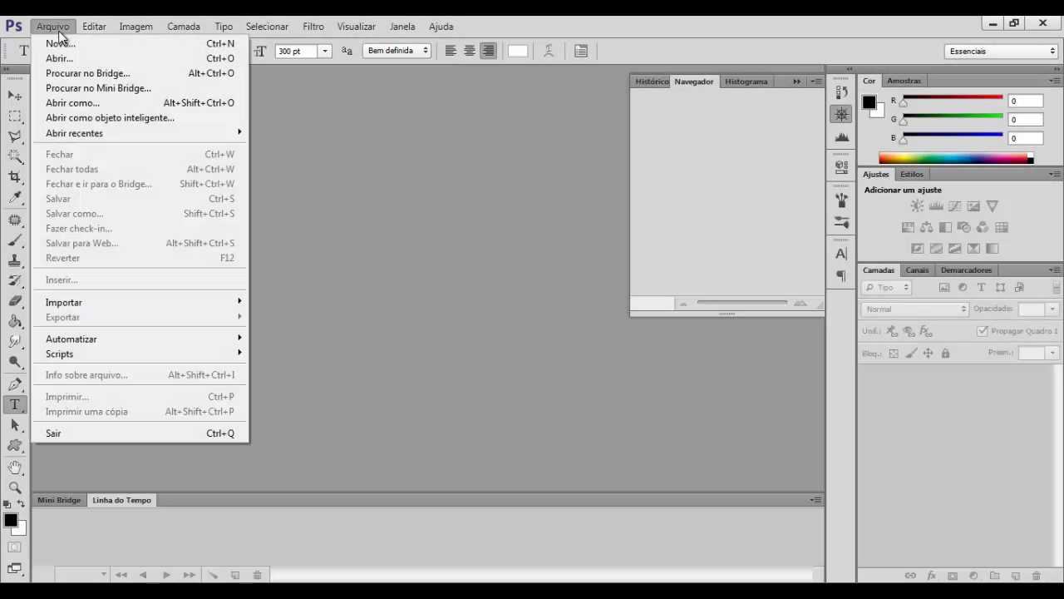
left_click(60, 41)
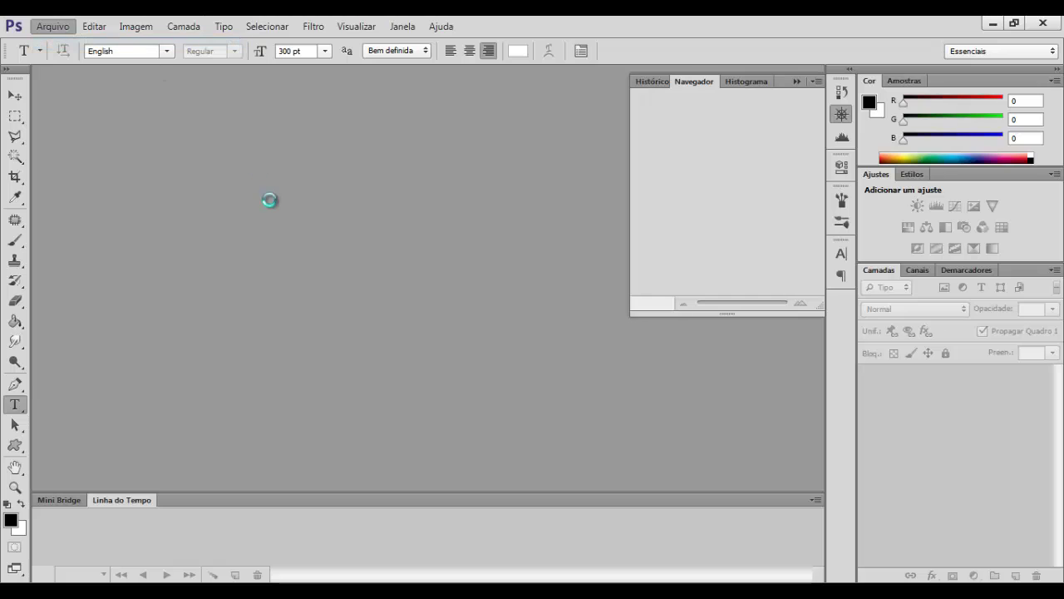
left_click(450, 218)
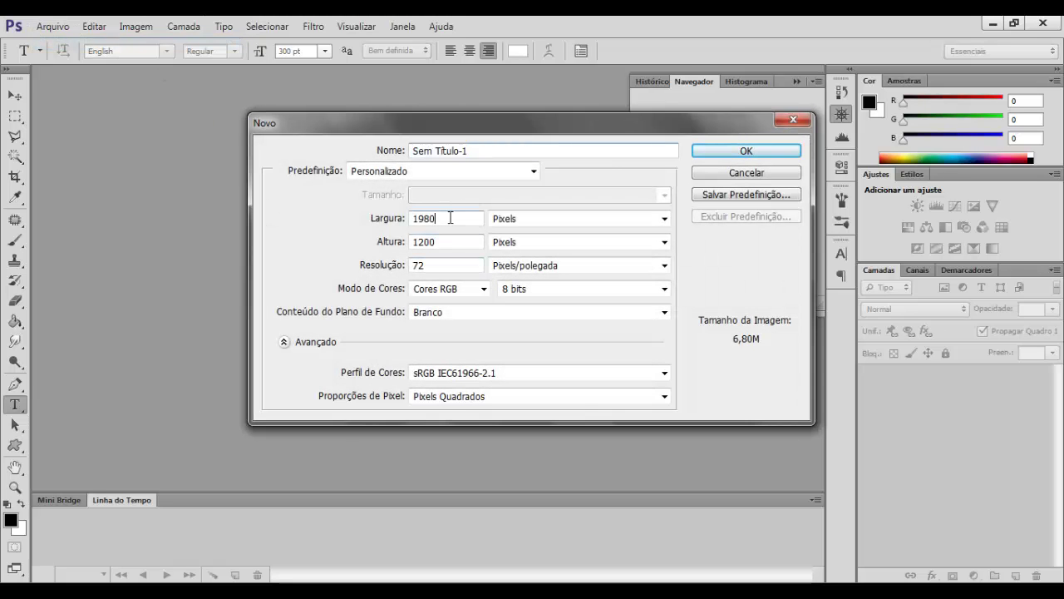
key("BackSpace")
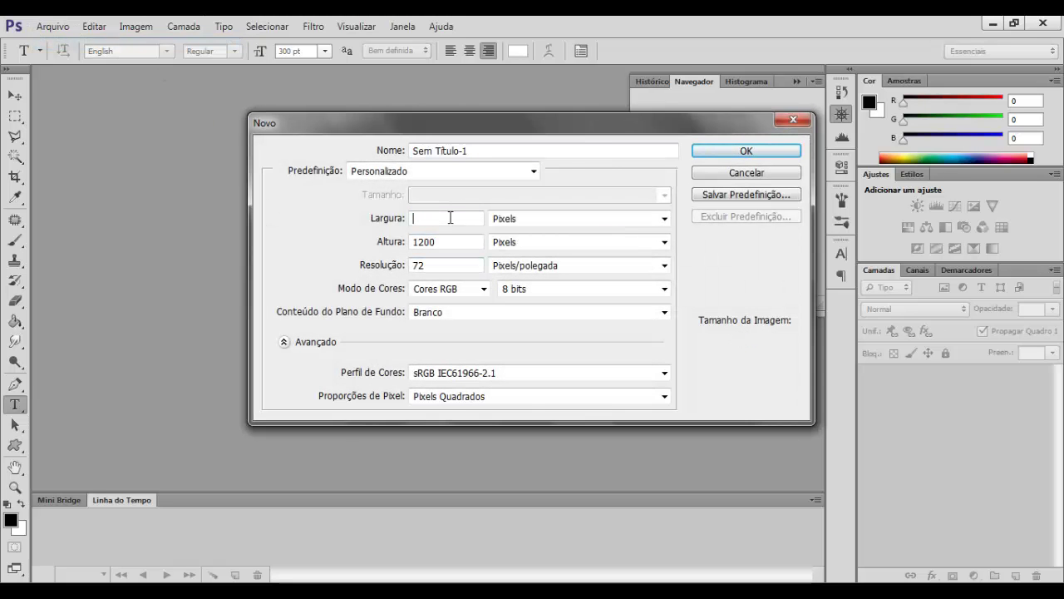
type("150")
key("Tab")
key("Tab")
type("150")
key("Return")
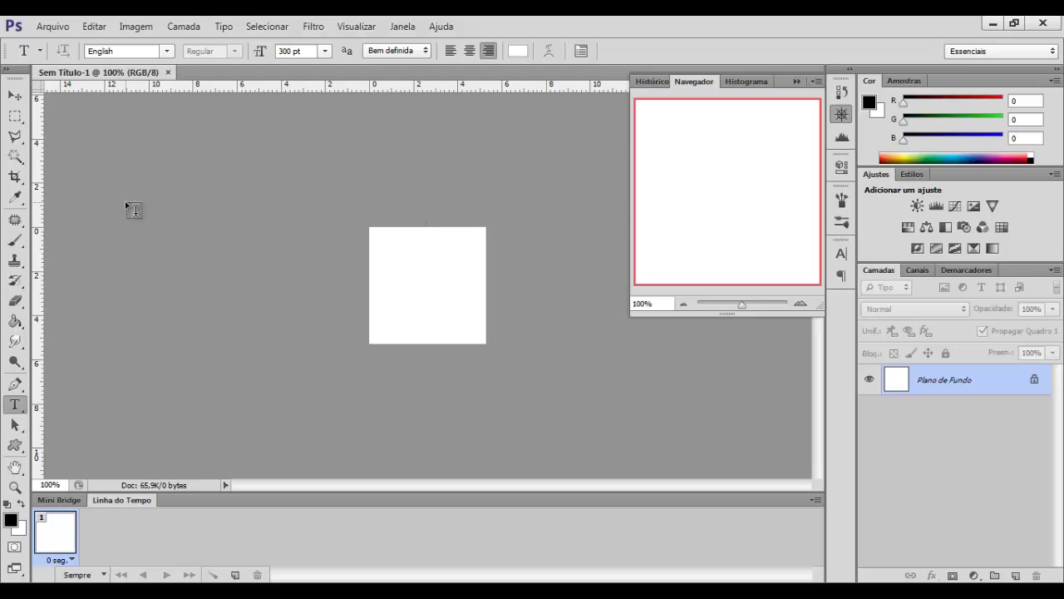
Step: Select the Custom Shape tool and browse the Forma shape library
left_click(15, 444)
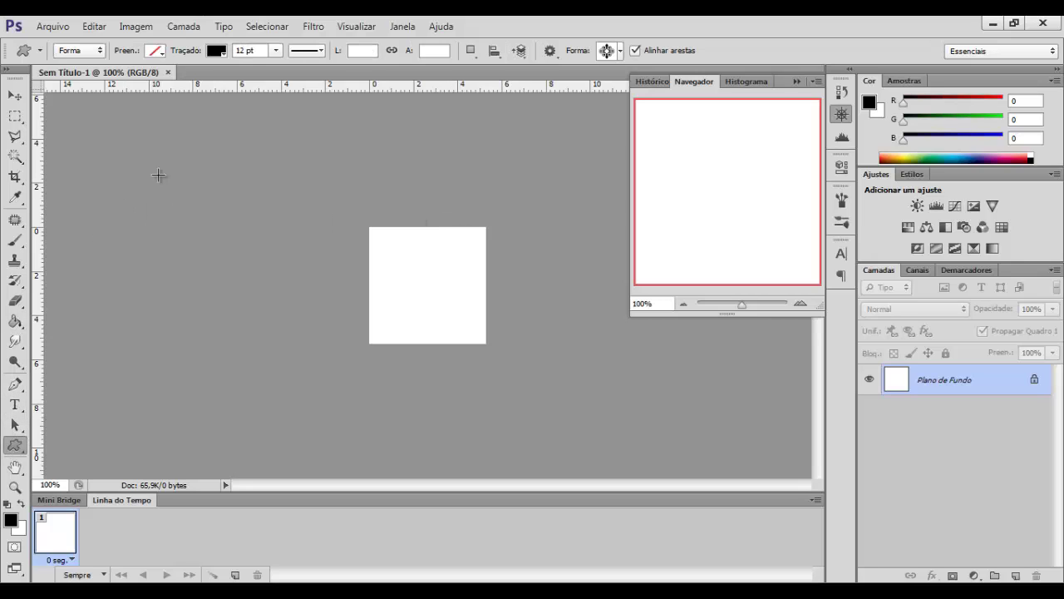
left_click(615, 52)
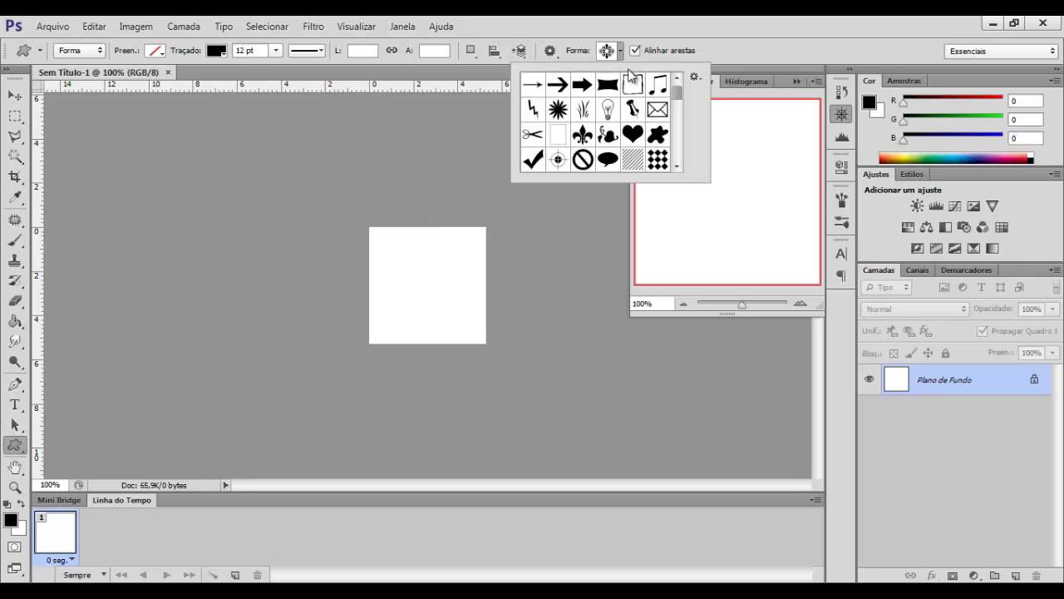
left_click(678, 170)
left_click(679, 169)
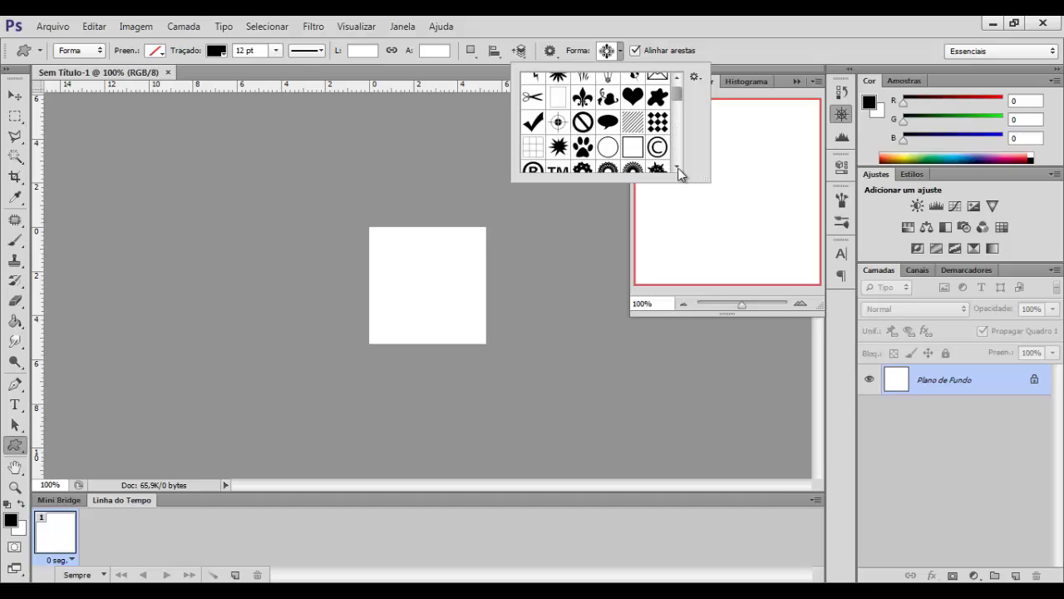
left_click(678, 170)
left_click(678, 170)
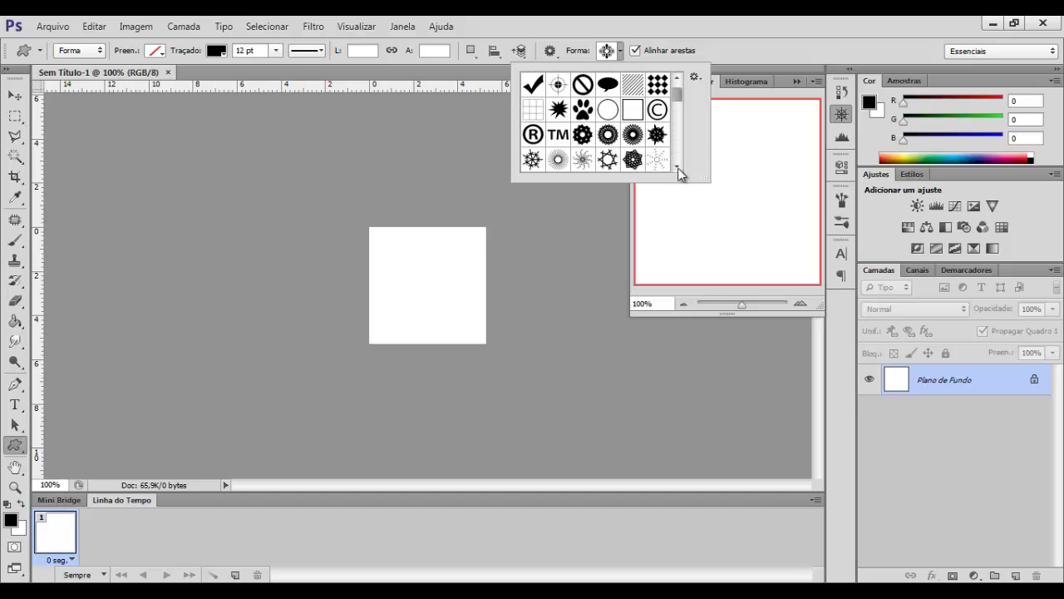
left_click_drag(676, 95, 680, 108)
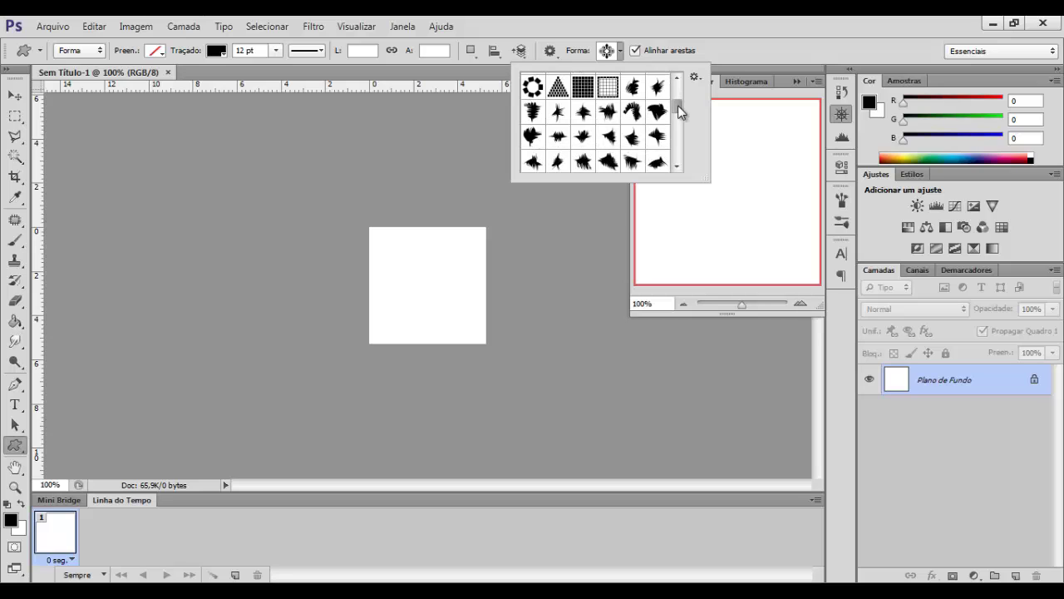
left_click_drag(678, 104, 681, 124)
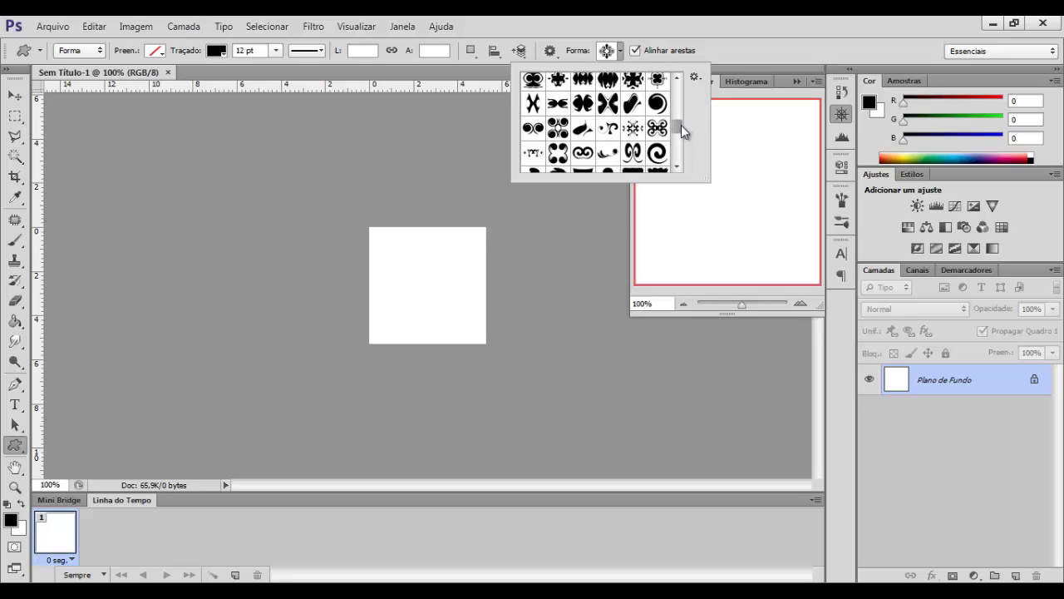
Step: Draw the ornament shape across most of the canvas, redrawing it once
left_click(557, 80)
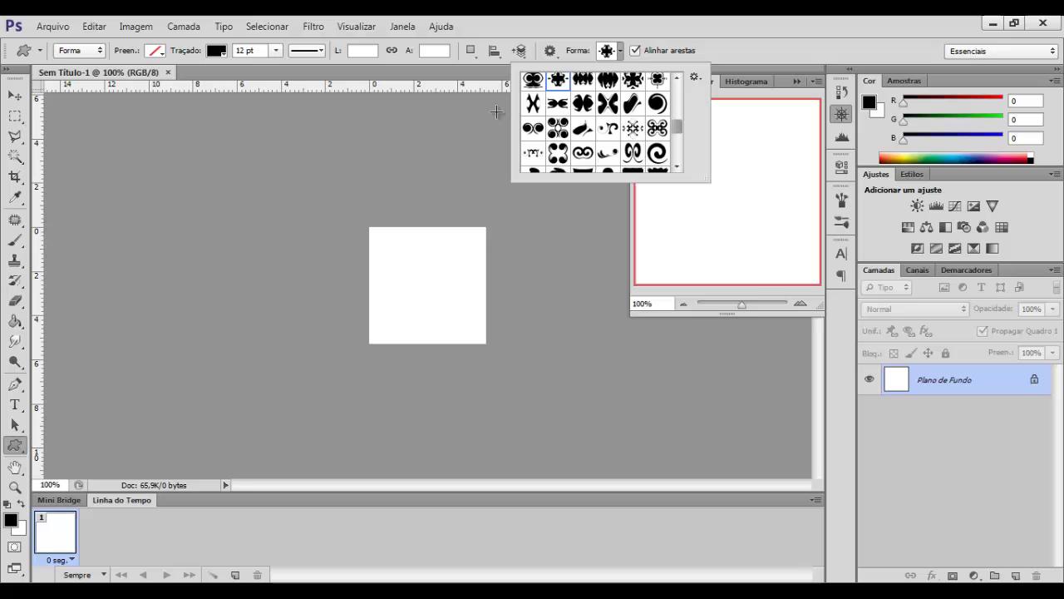
left_click(384, 255)
left_click_drag(394, 257, 495, 333)
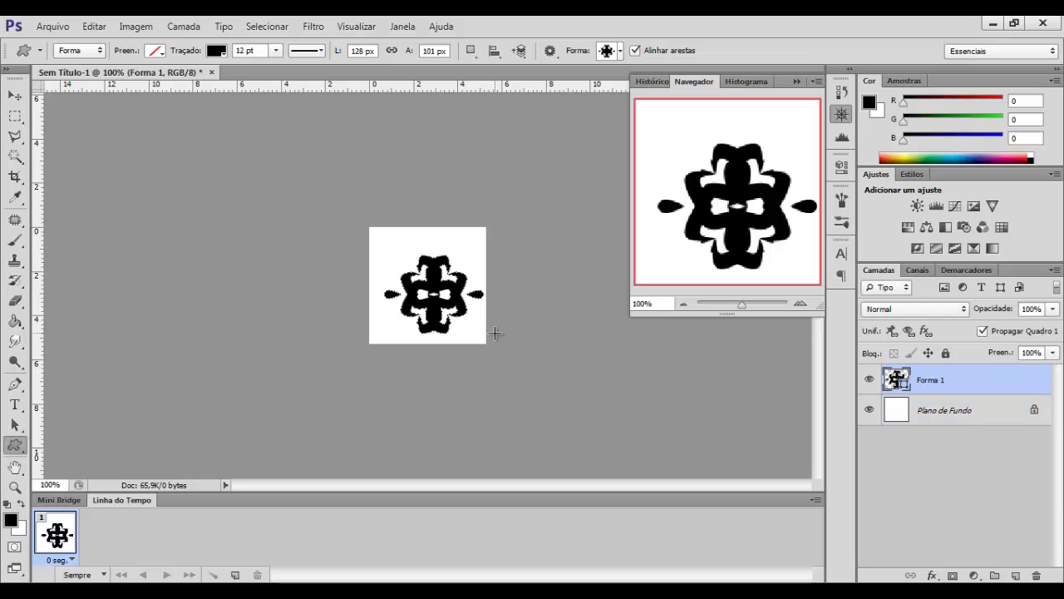
key("ctrl+z")
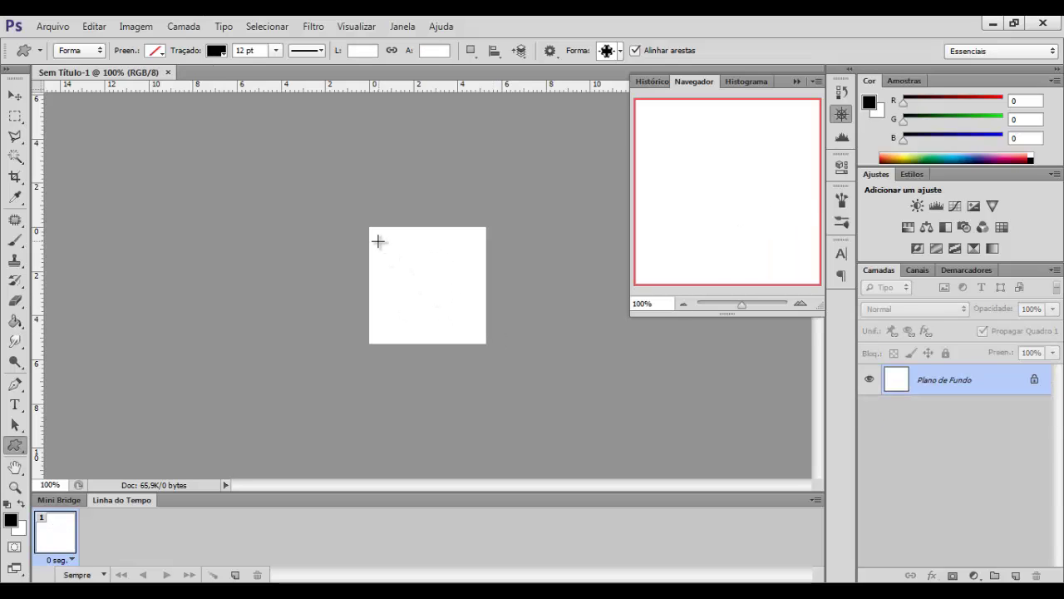
left_click_drag(377, 241, 476, 334)
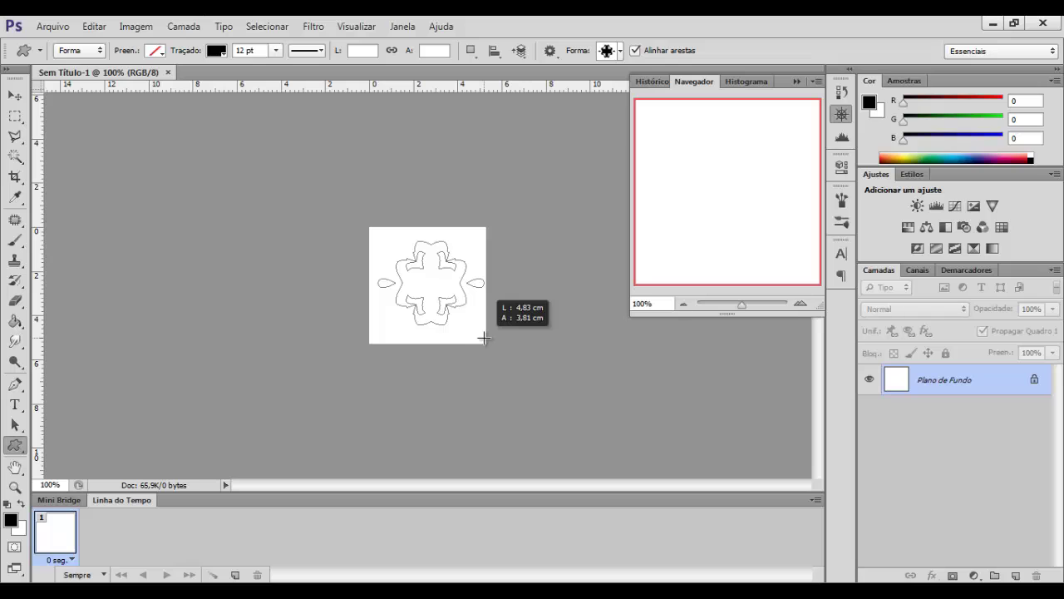
left_click_drag(476, 334, 479, 340)
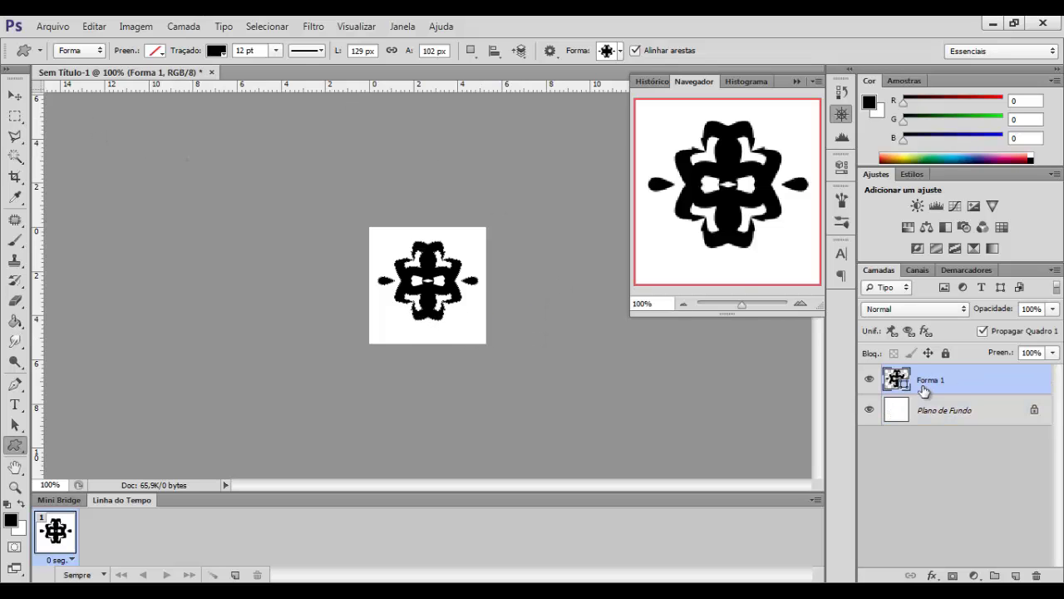
Step: Rasterize the Forma 1 layer and select it together with the background
right_click(928, 382)
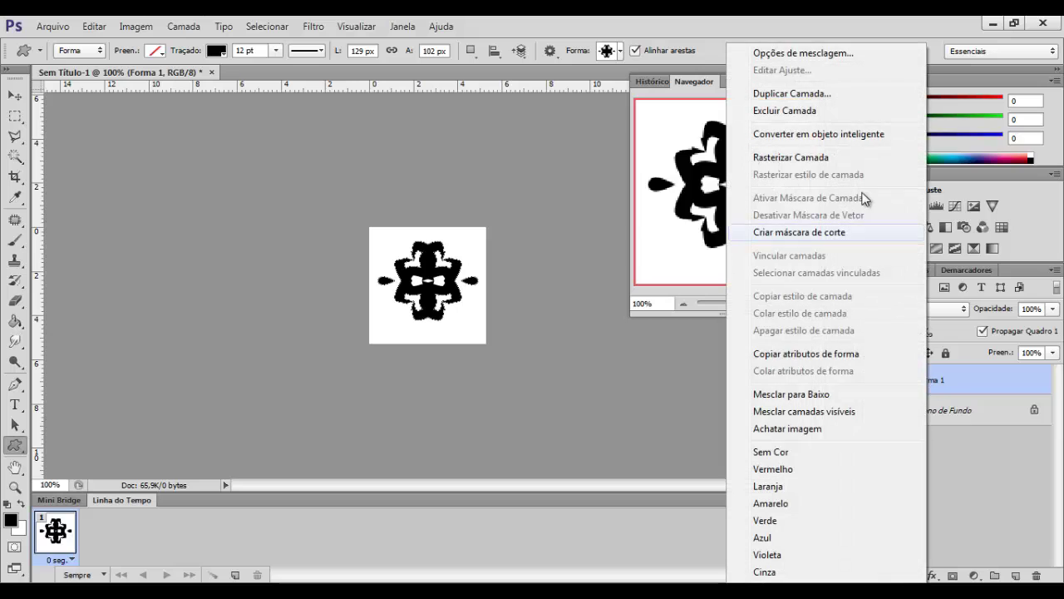
left_click(829, 160)
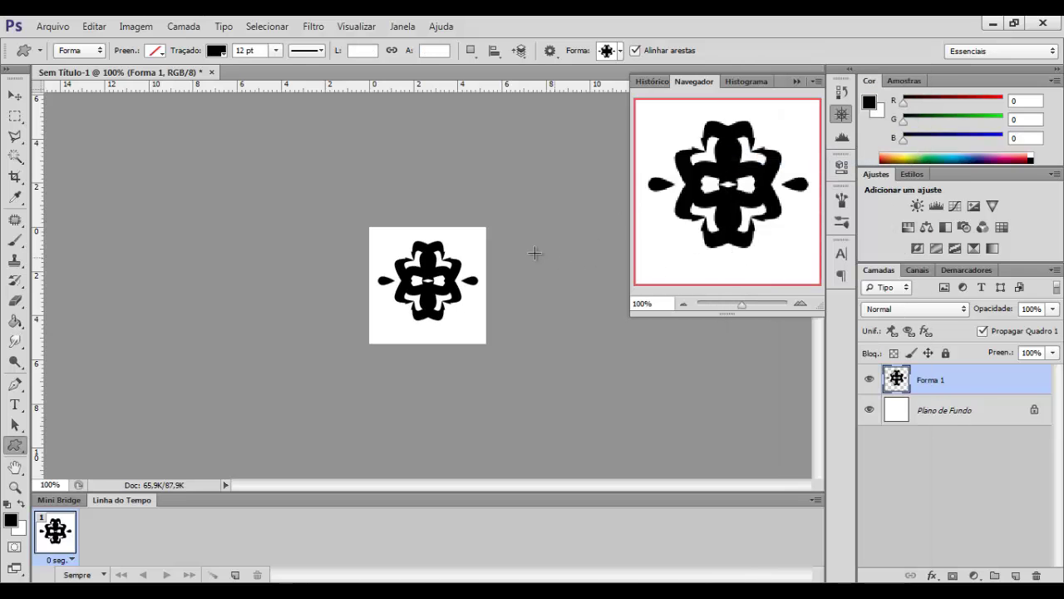
left_click(969, 414)
left_click(947, 384, "shift")
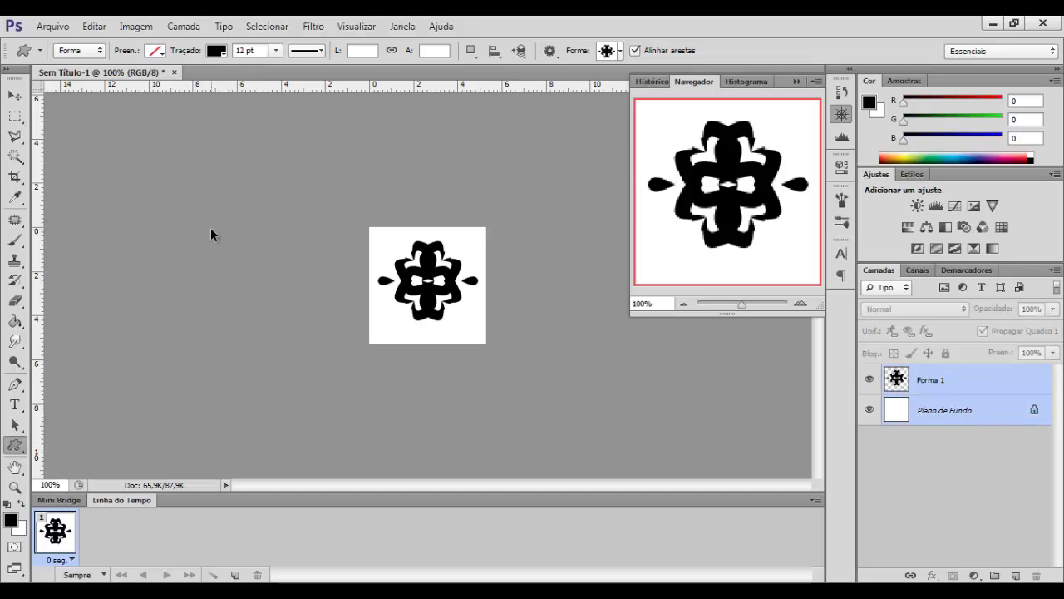
Step: Centre the ornament vertically on the canvas and duplicate it as Forma 1 cópia
left_click(15, 95)
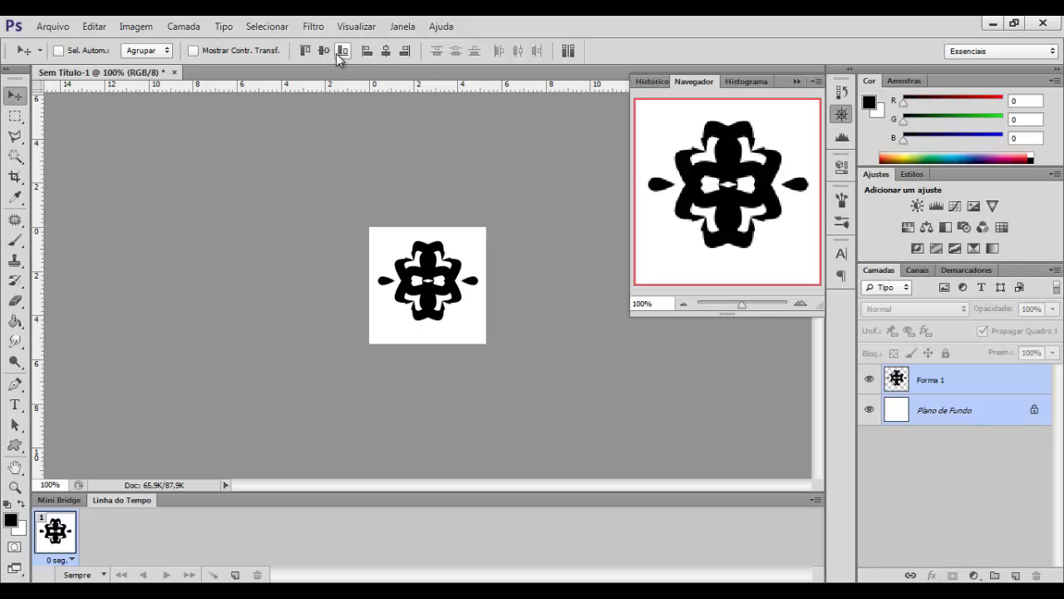
left_click(328, 53)
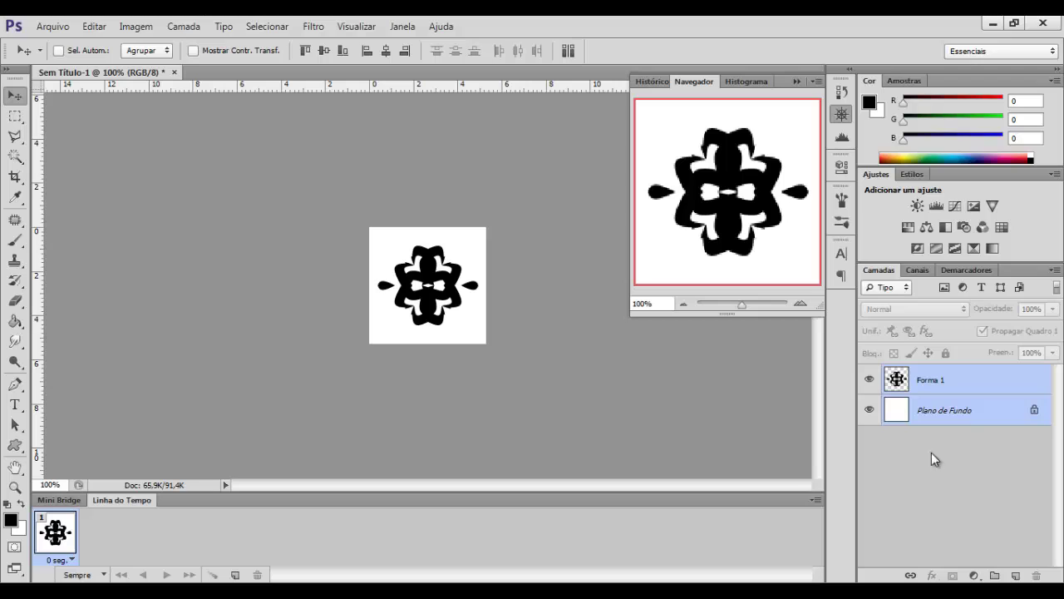
left_click(943, 382)
key("ctrl+j")
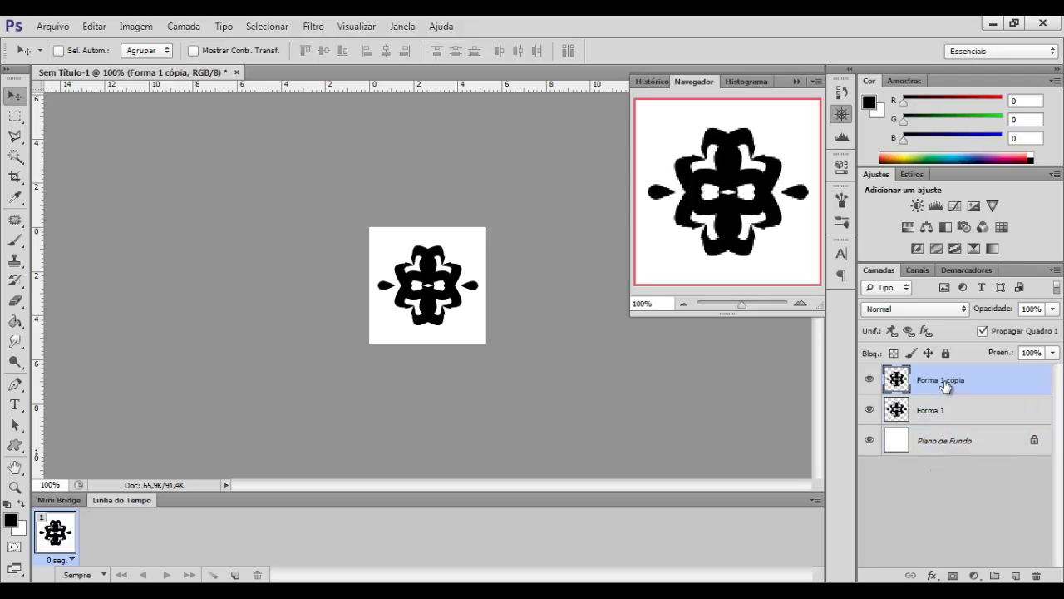
Step: Zoom in on the ornament, close the Navigator, and hide the original Forma 1 layer
left_click(800, 303)
left_click(799, 303)
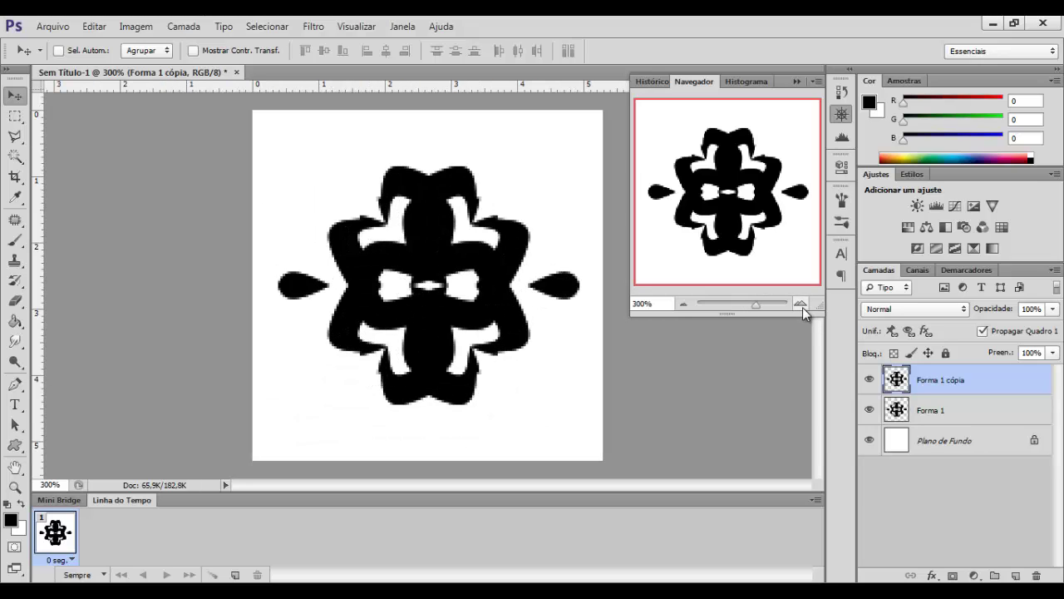
left_click(796, 82)
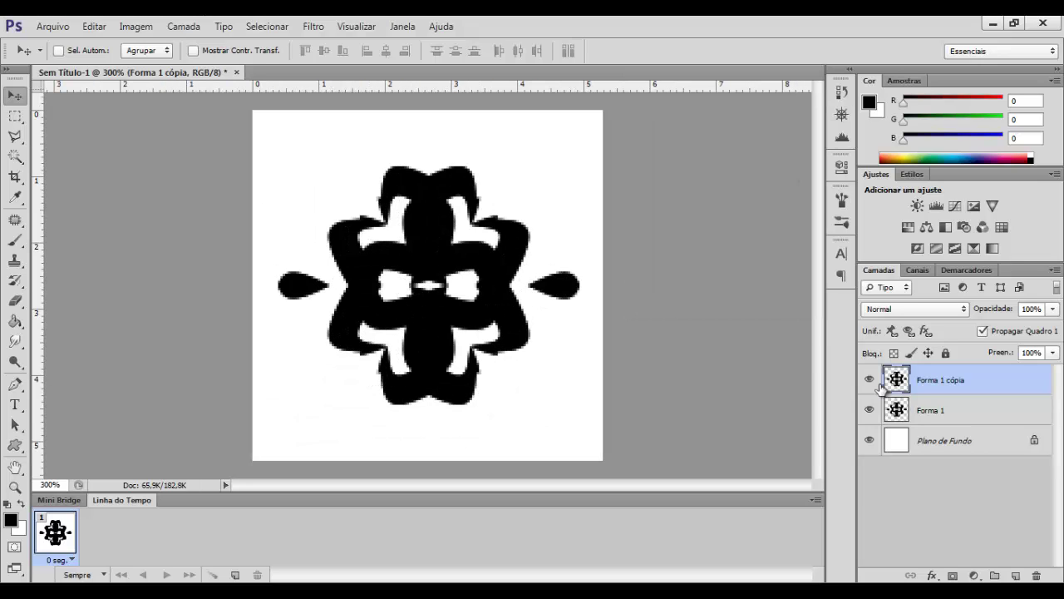
left_click(918, 410)
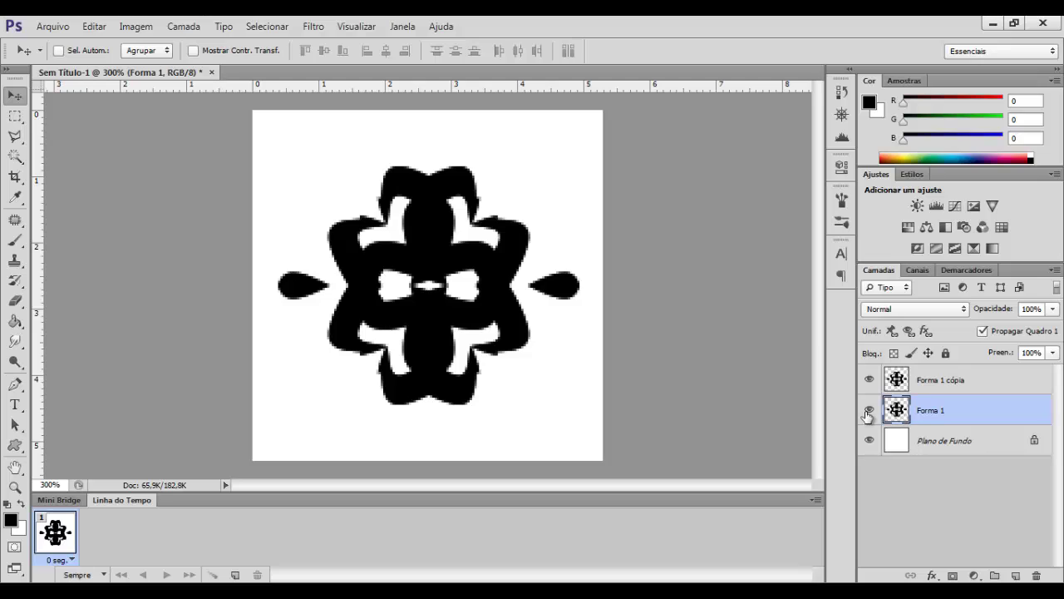
left_click(869, 411)
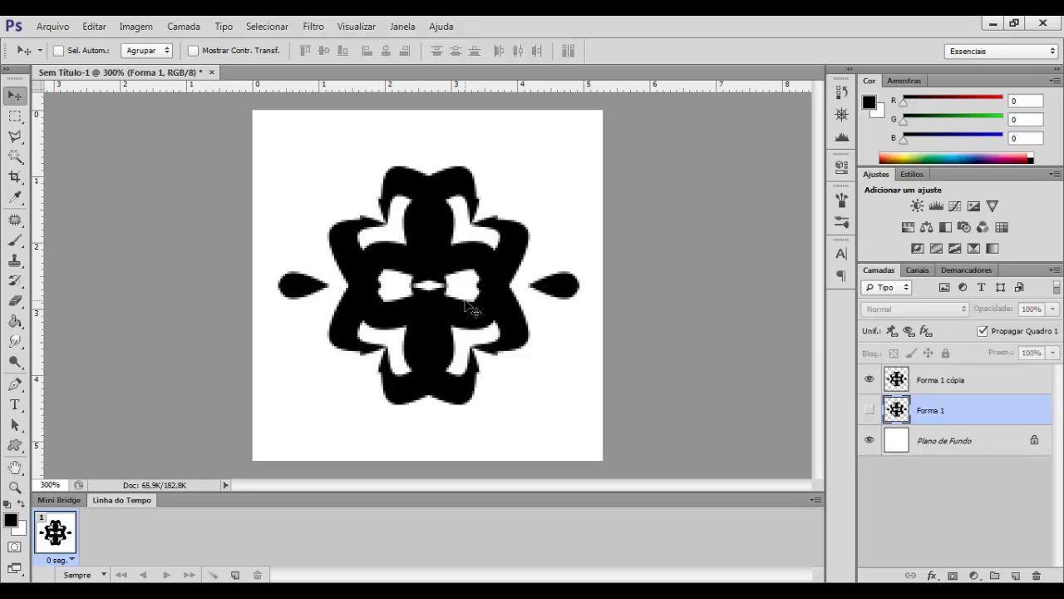
left_click(15, 116)
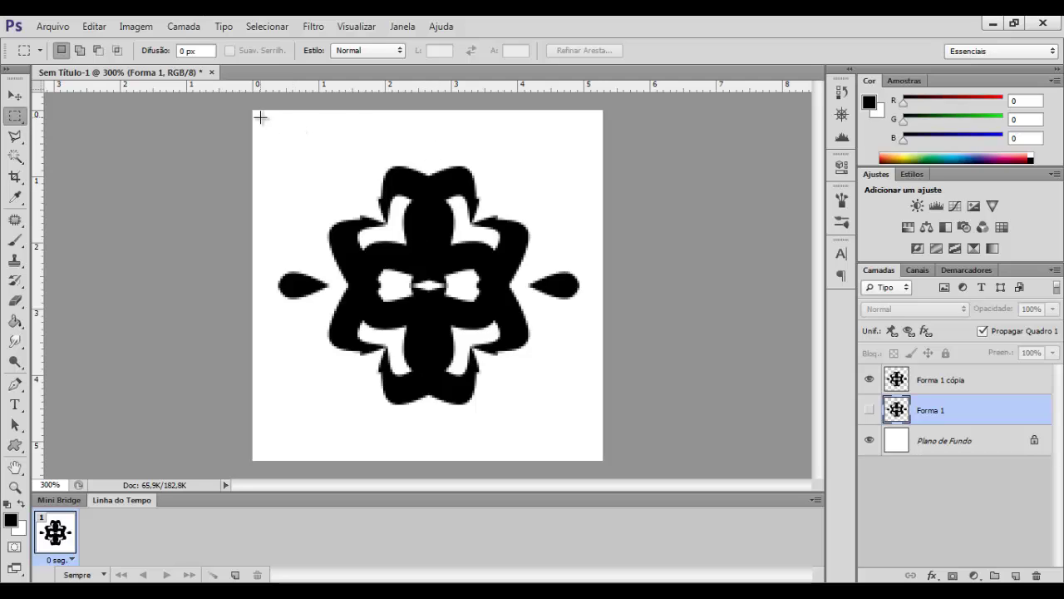
Step: Delete the left half from Forma 1 cópia and move the remaining half to the left edge
left_click_drag(260, 117, 429, 417)
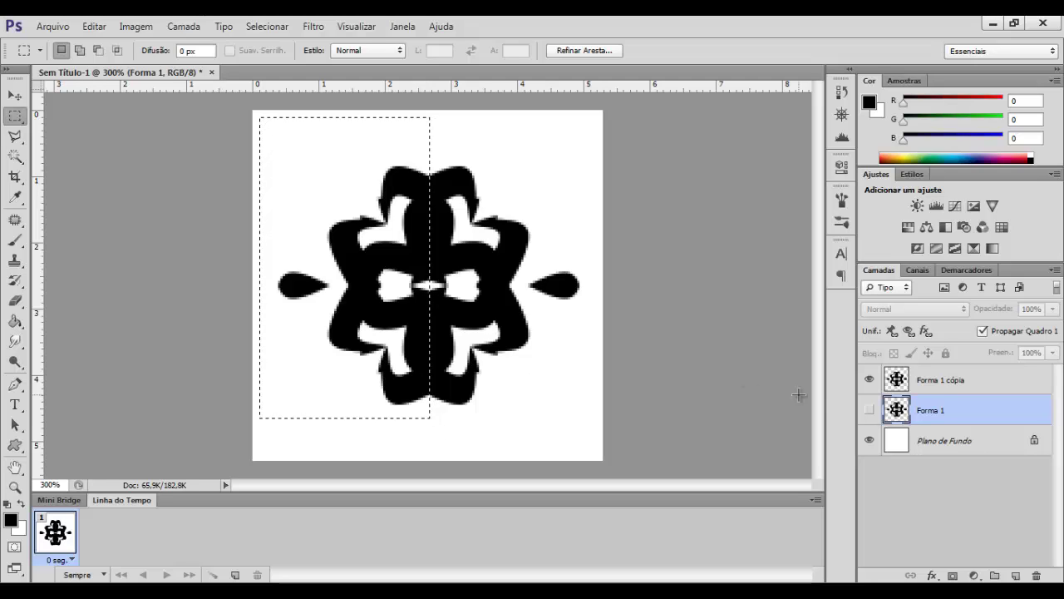
left_click(923, 384)
key("Delete")
key("ctrl+d")
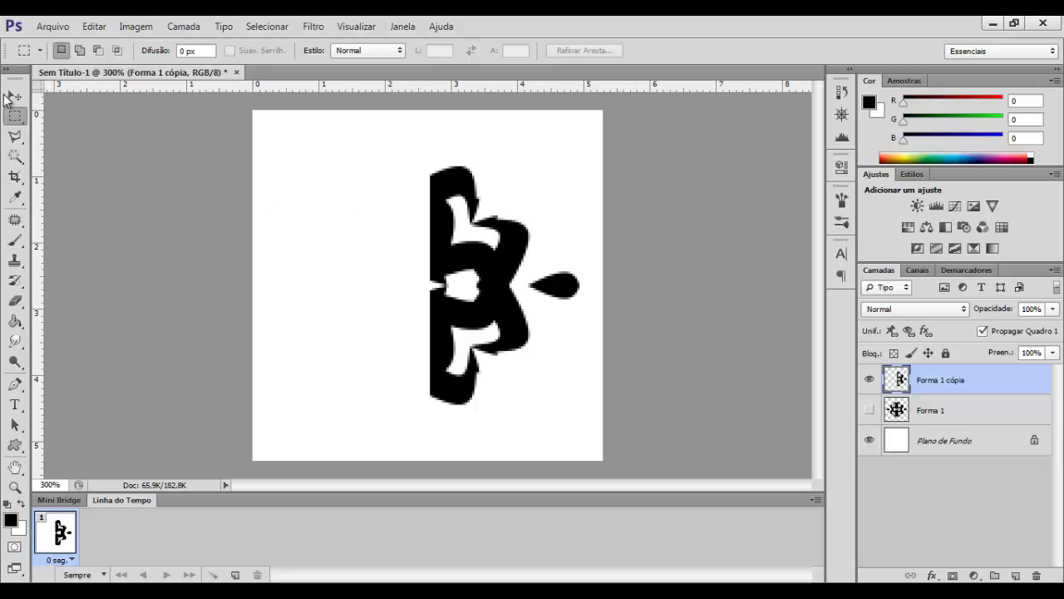
left_click(10, 96)
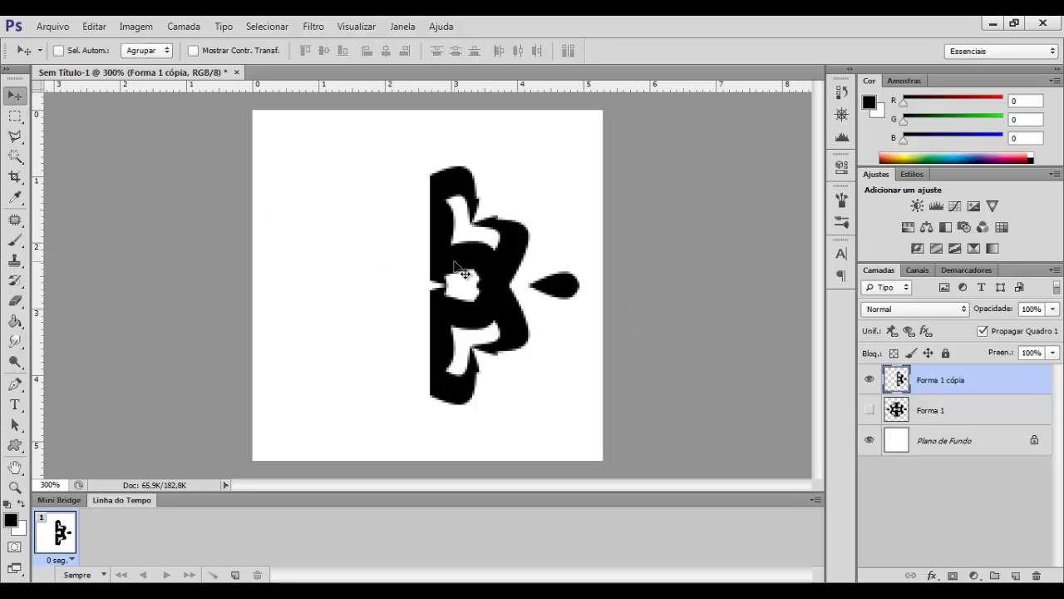
left_click_drag(454, 262, 275, 223)
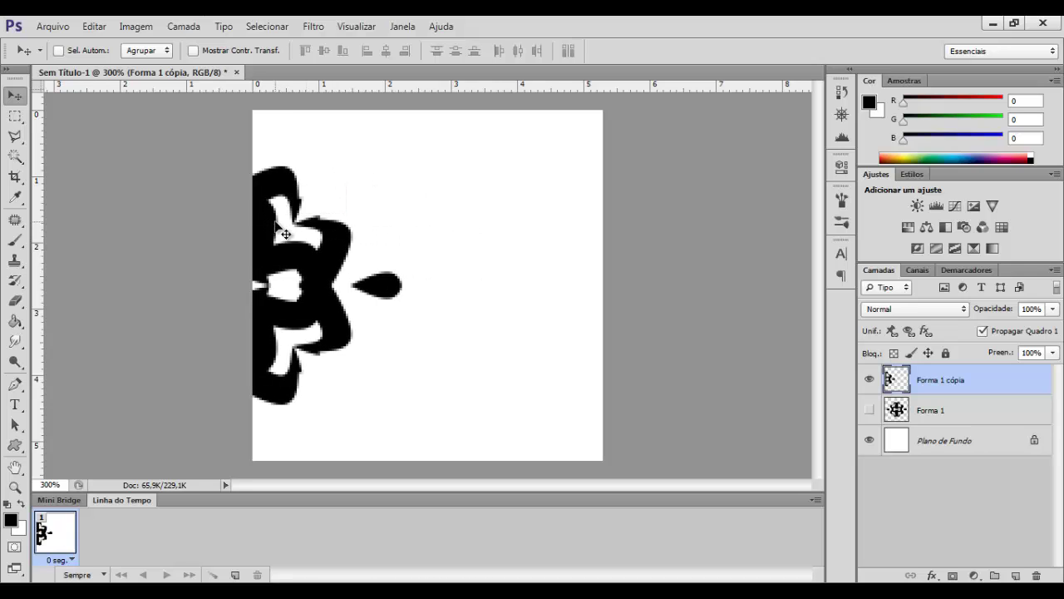
Step: Place a mirrored copy on Camada 1 at the right edge, leaving only Forma 1 visible
key("ctrl+shift+v")
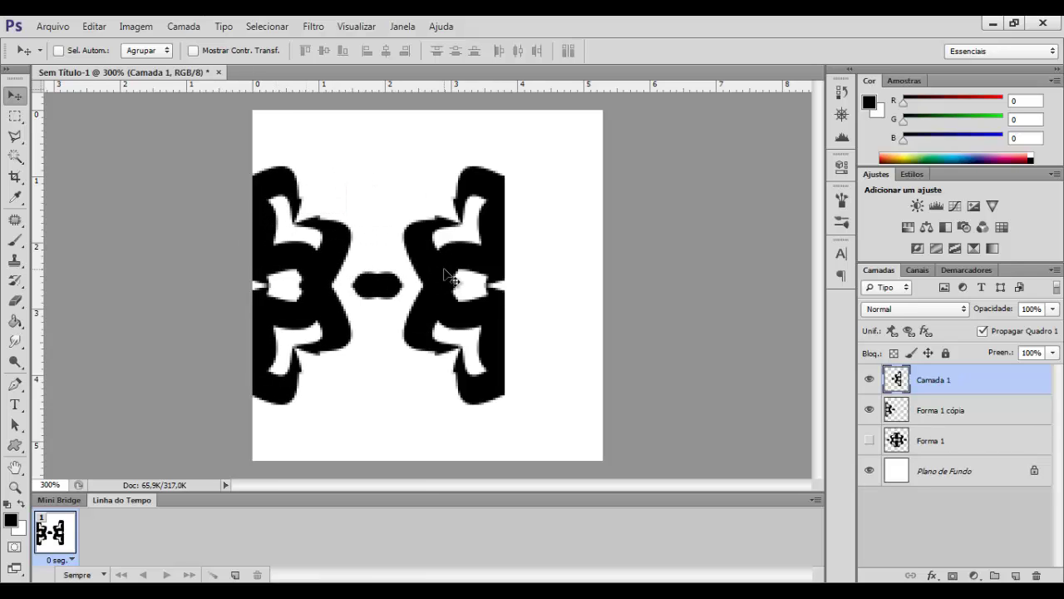
left_click_drag(444, 274, 545, 307)
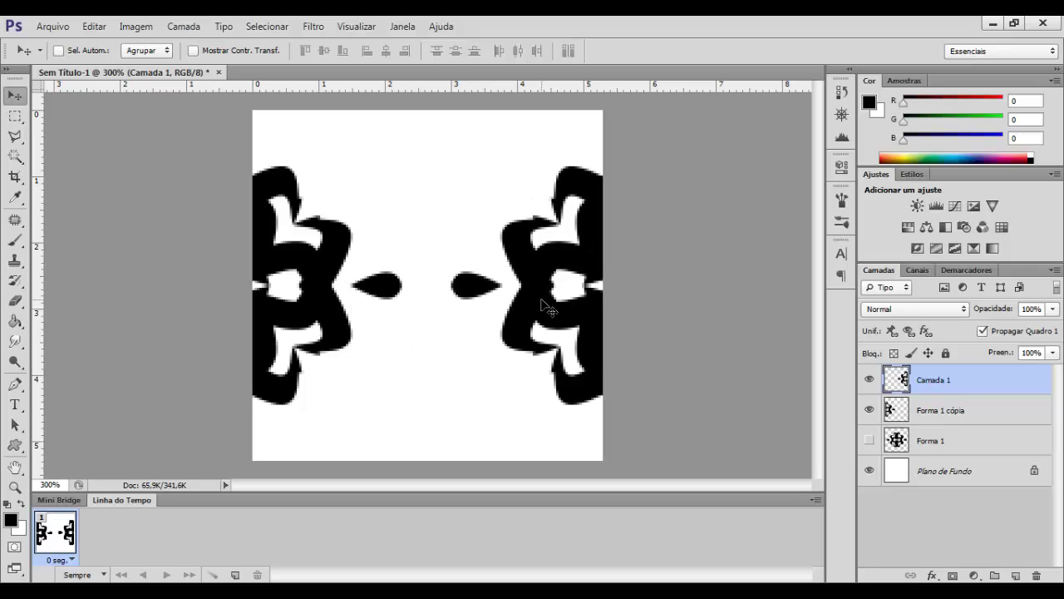
left_click(868, 439)
left_click(869, 409)
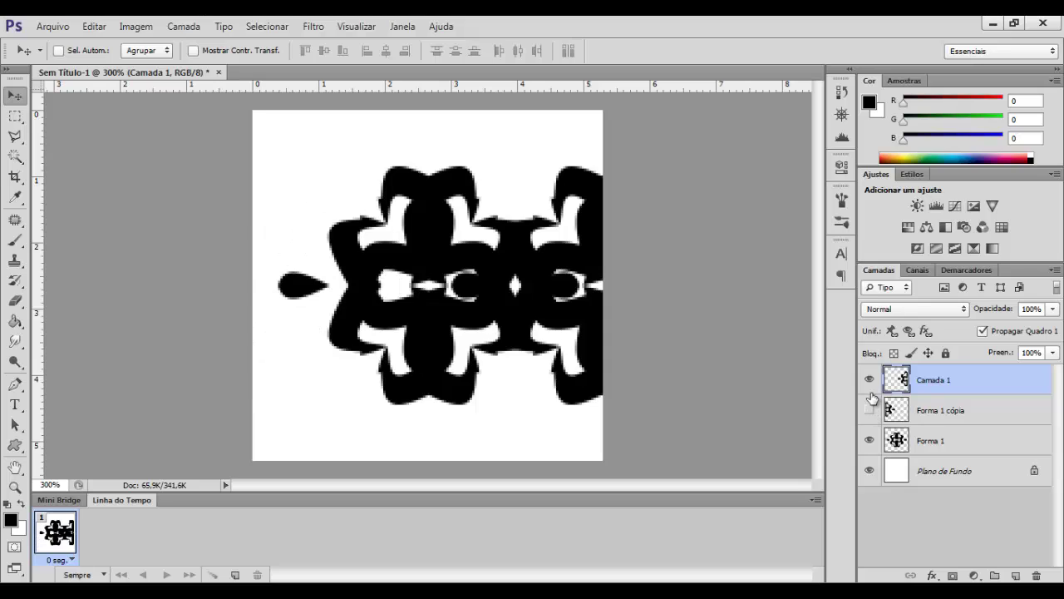
left_click(869, 380)
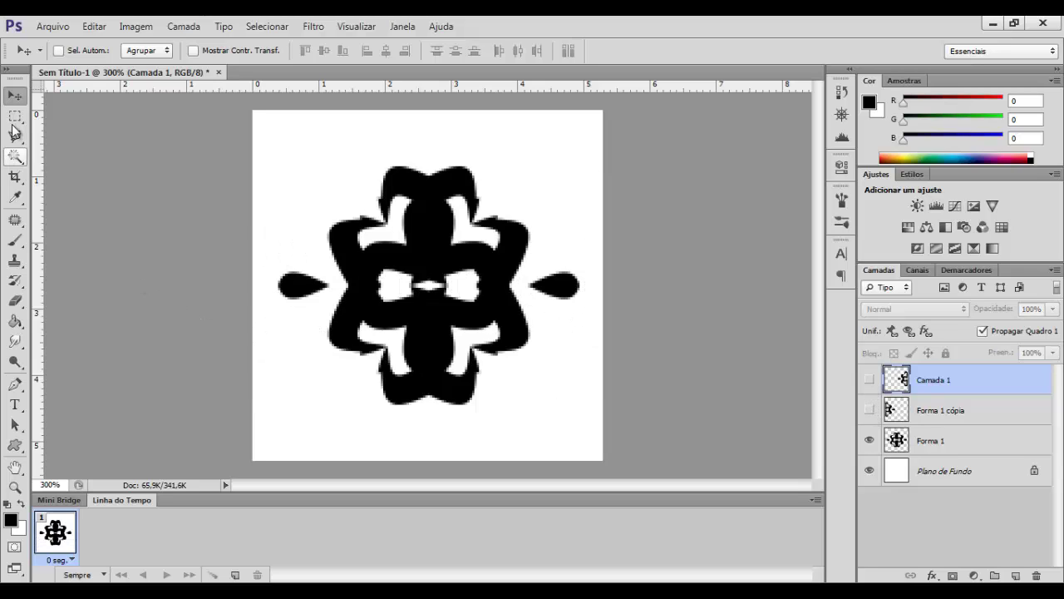
Step: Select the top half of the canvas and cut it out of the Forma 1 ornament
left_click(10, 116)
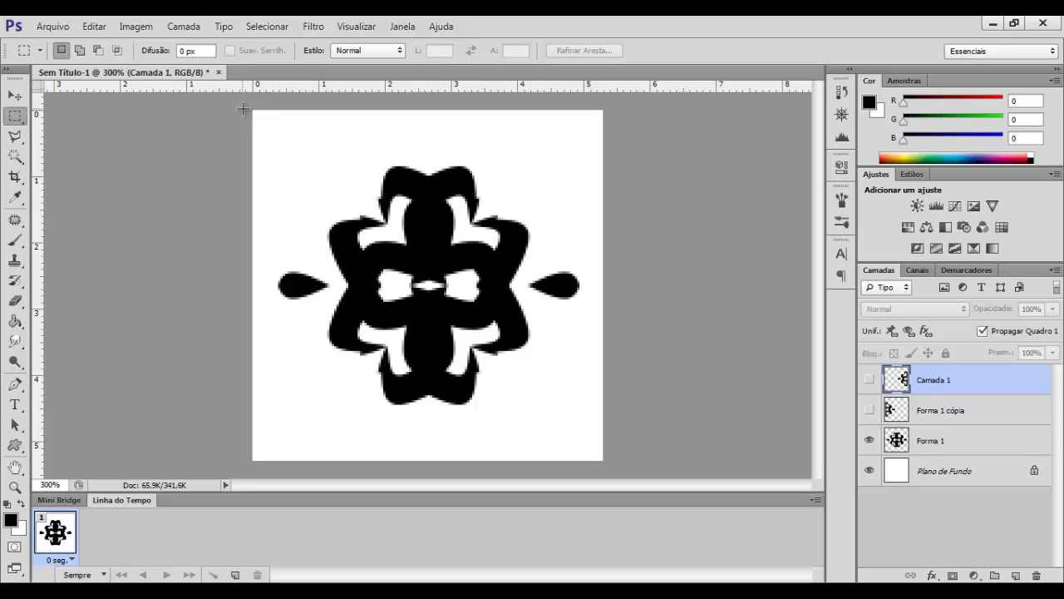
mouse_move(253, 109)
left_mouse_down()
mouse_move(617, 280)
mouse_move(600, 284)
left_mouse_up()
left_click(600, 287)
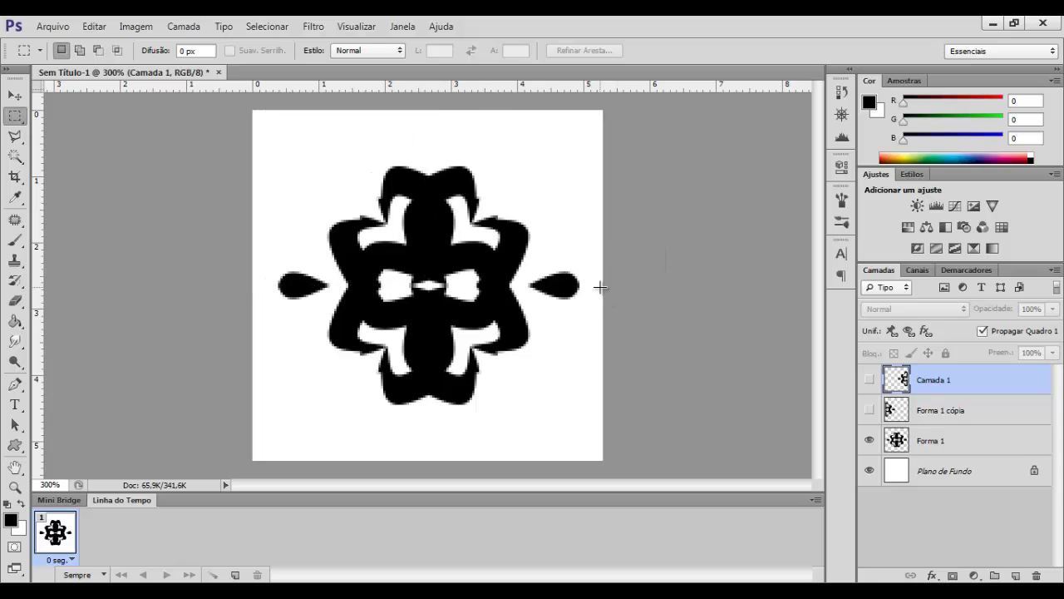
left_click_drag(600, 287, 241, 109)
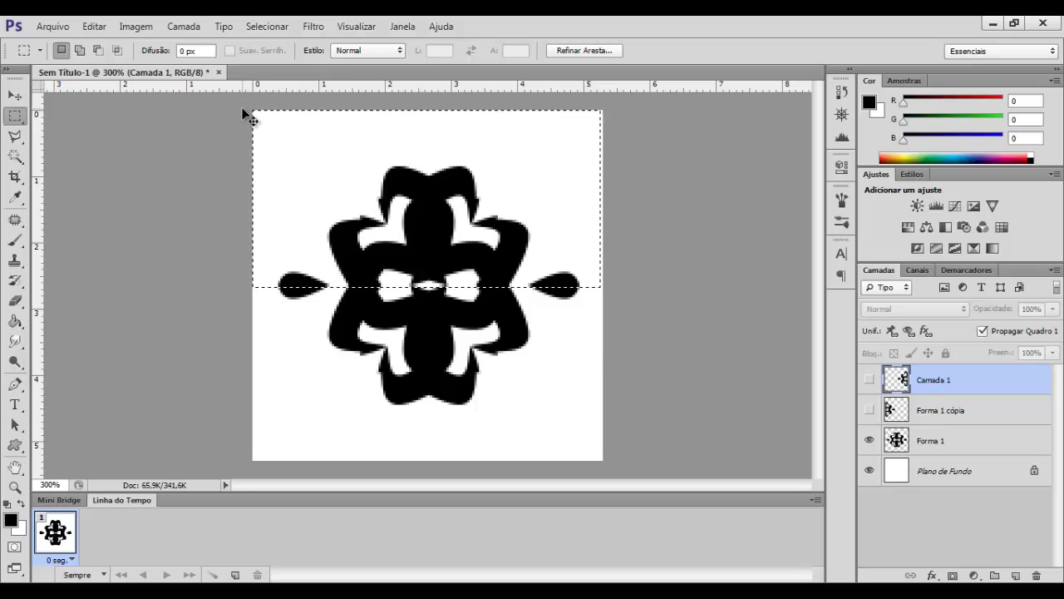
left_click(929, 441)
key("ctrl+x")
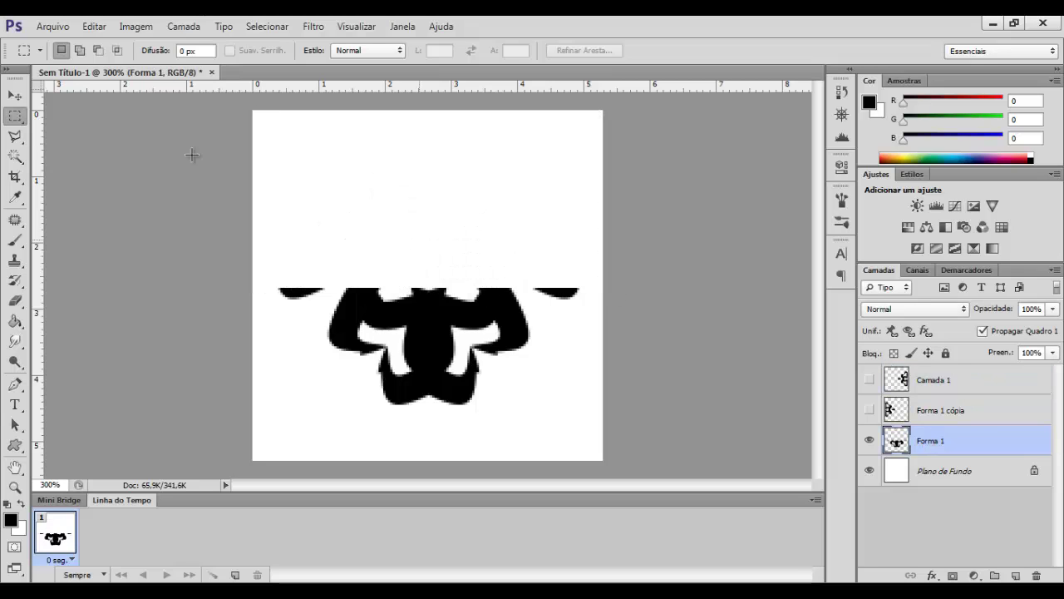
left_click(15, 94)
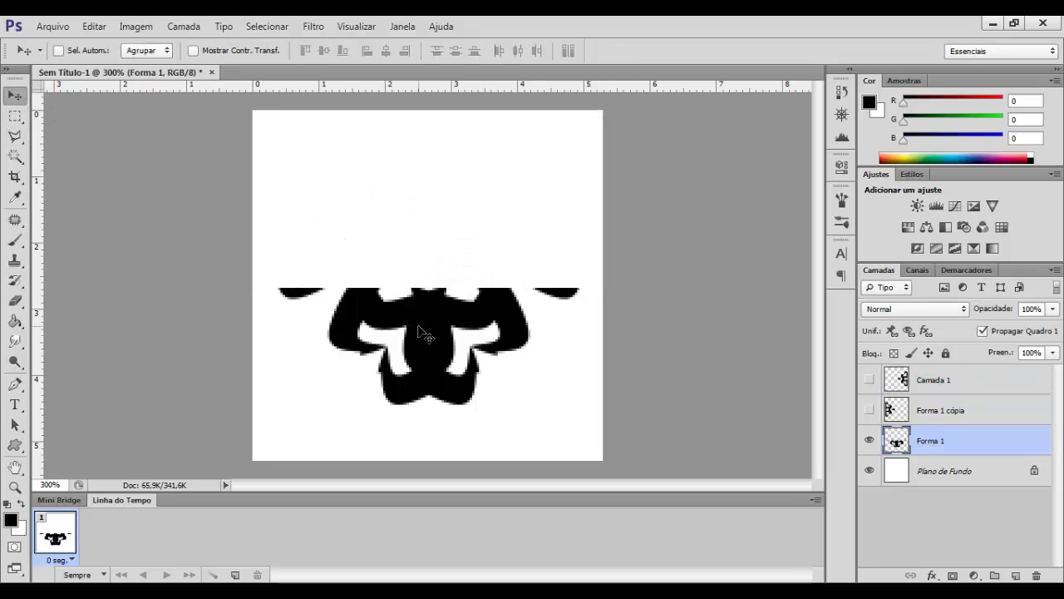
Step: Move the Forma 1 half to the top edge and put a flipped copy at the bottom on Camada 2
left_click_drag(424, 332, 421, 155)
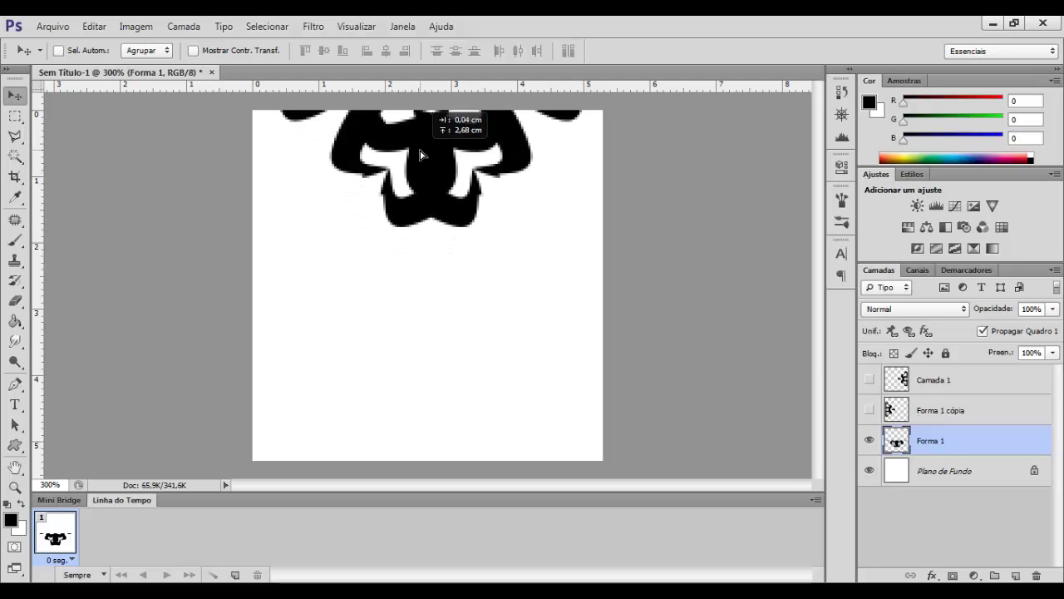
key("ctrl+z")
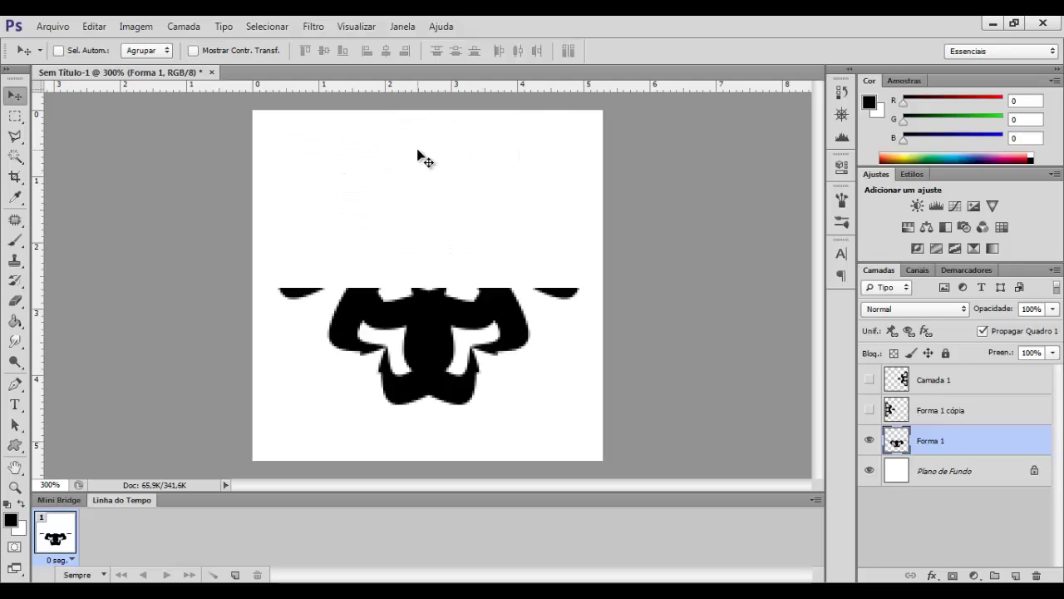
left_click_drag(422, 332, 421, 152)
key("ctrl+v")
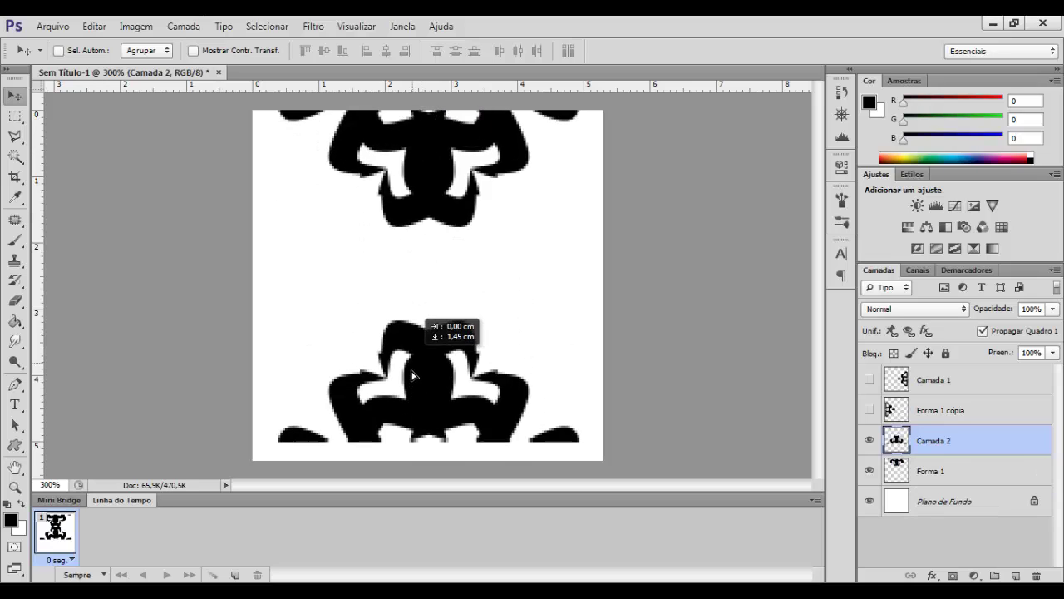
left_click_drag(422, 271, 422, 385)
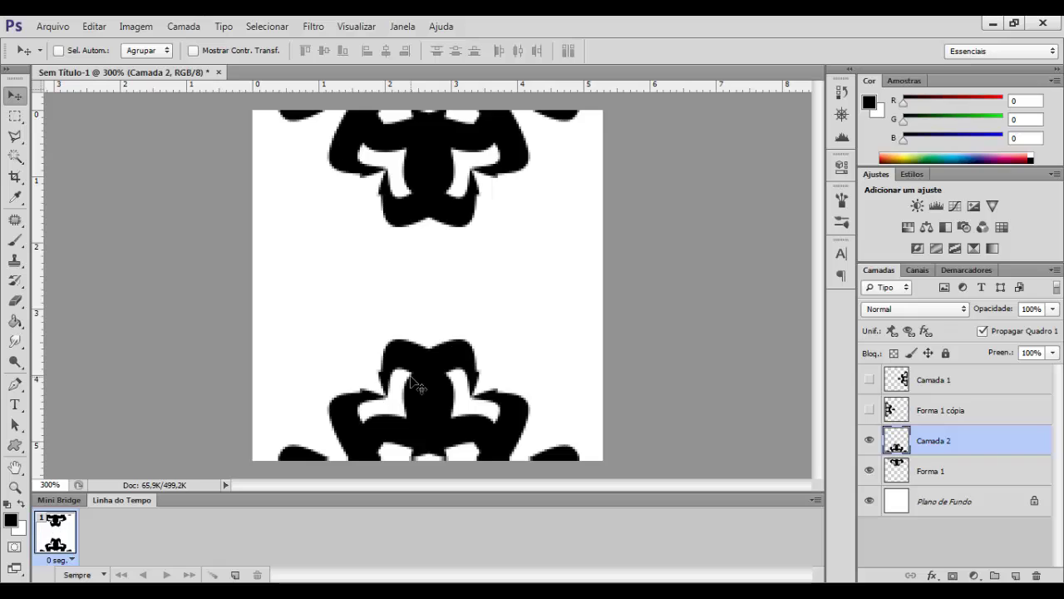
Step: Show both side-figure layers and hide the white Plano de Fundo
left_click(869, 410)
left_click(869, 379)
left_click(869, 502)
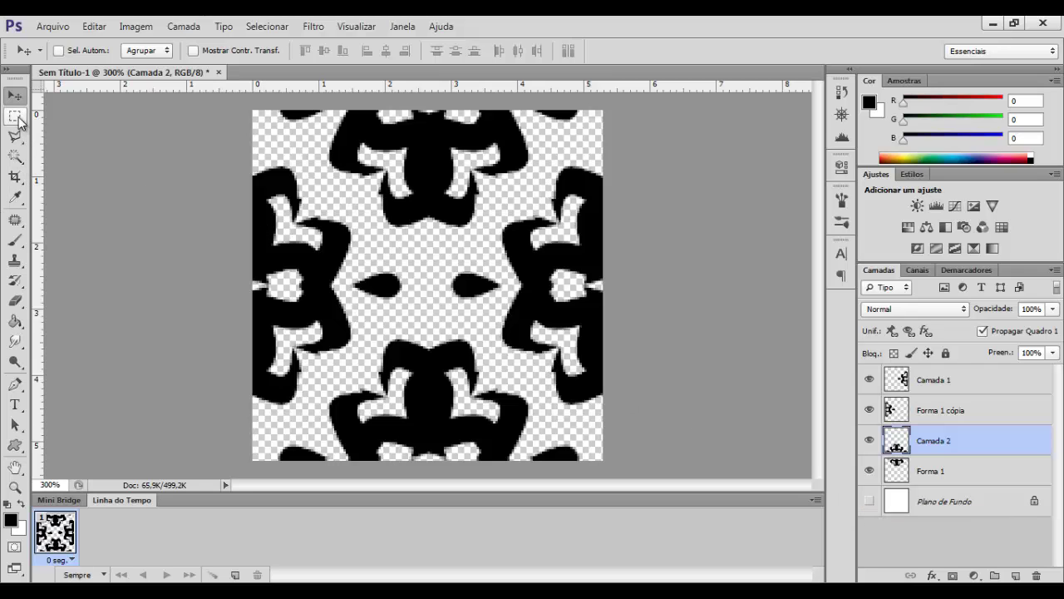
Step: Define the whole tile as a renamed pattern preset, then close the ornament document
key("ctrl+a")
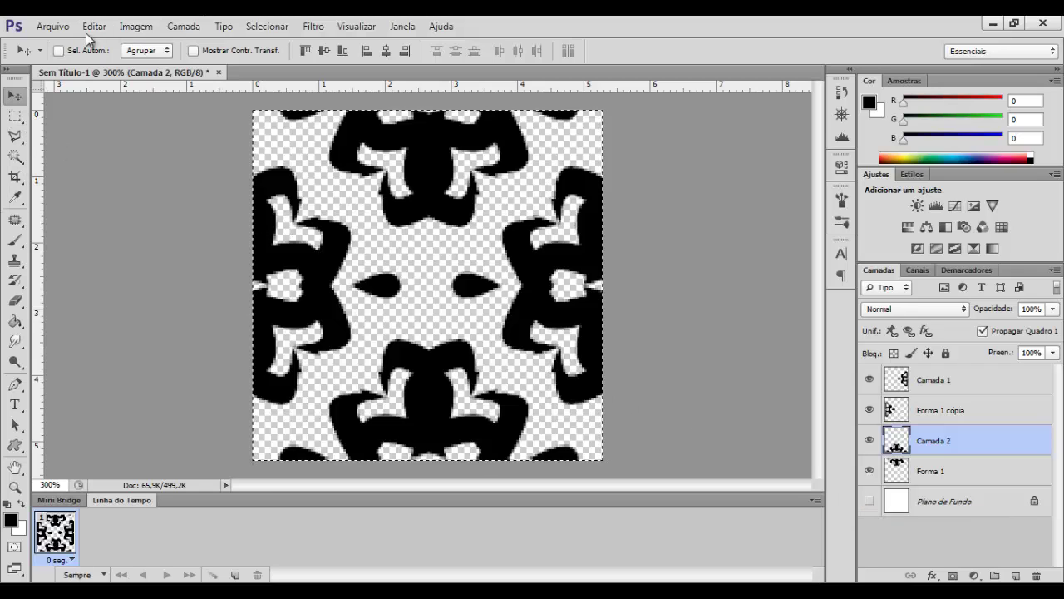
left_click(135, 27)
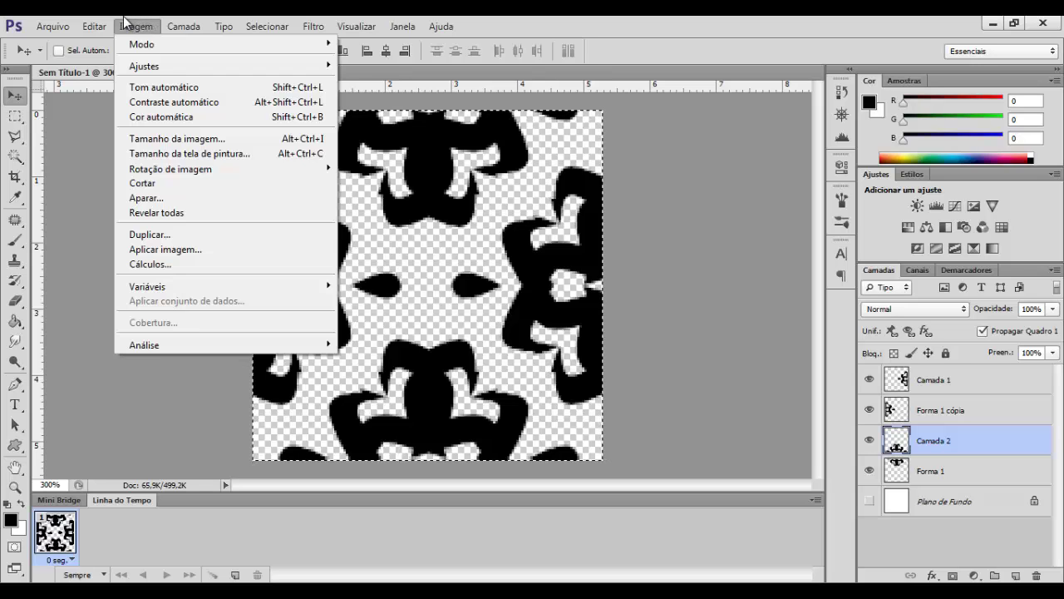
mouse_move(94, 27)
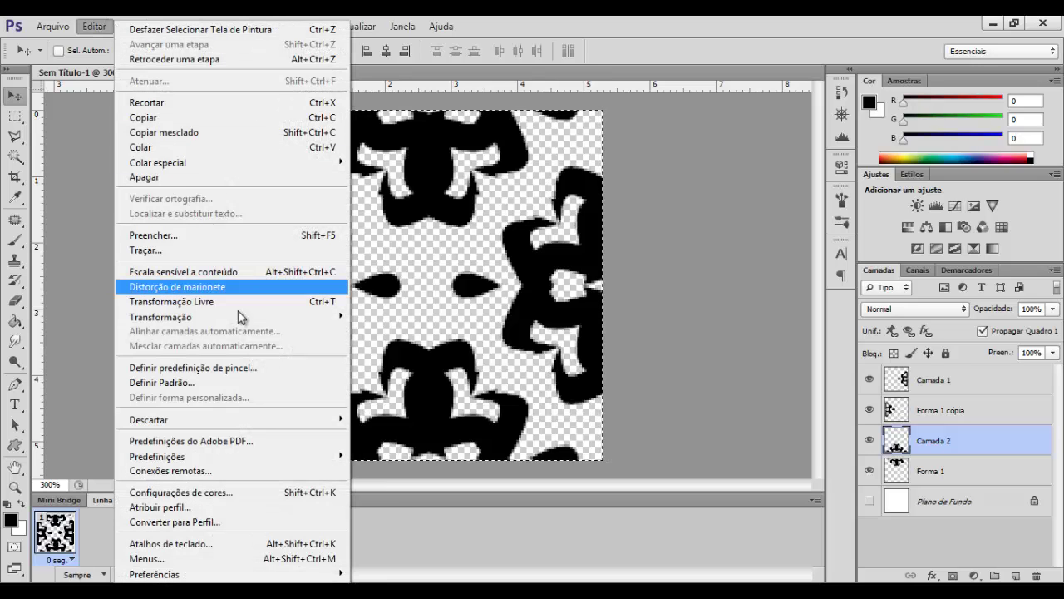
left_click(218, 382)
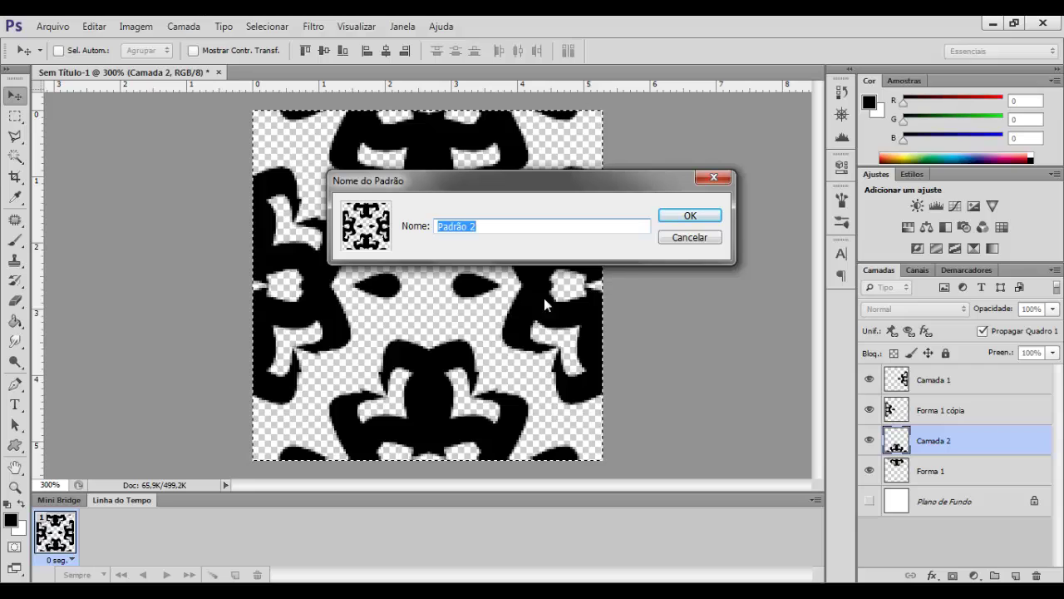
key("End")
key("BackSpace")
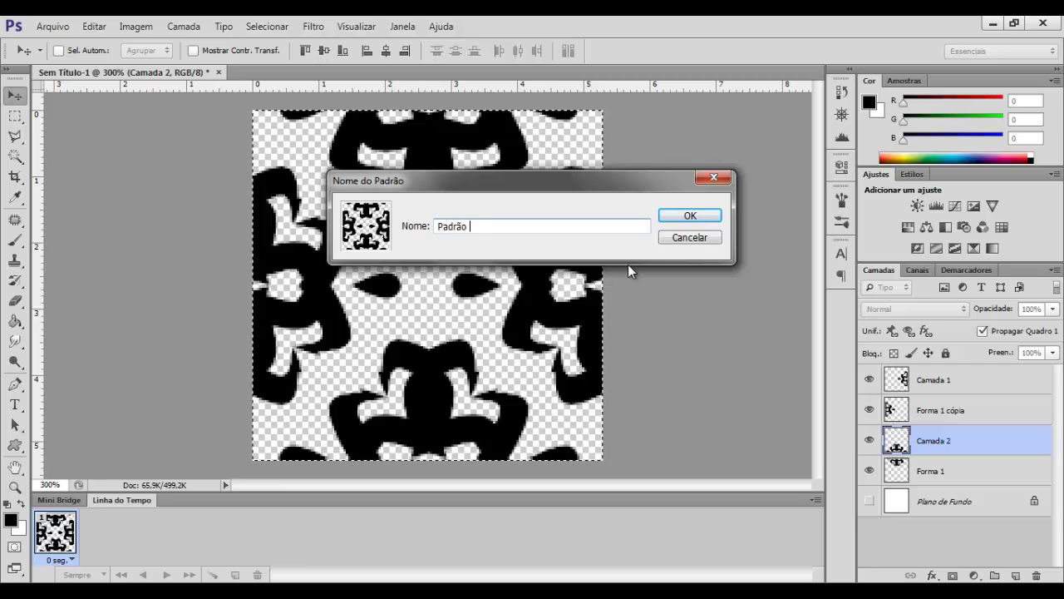
type("K")
key("Return")
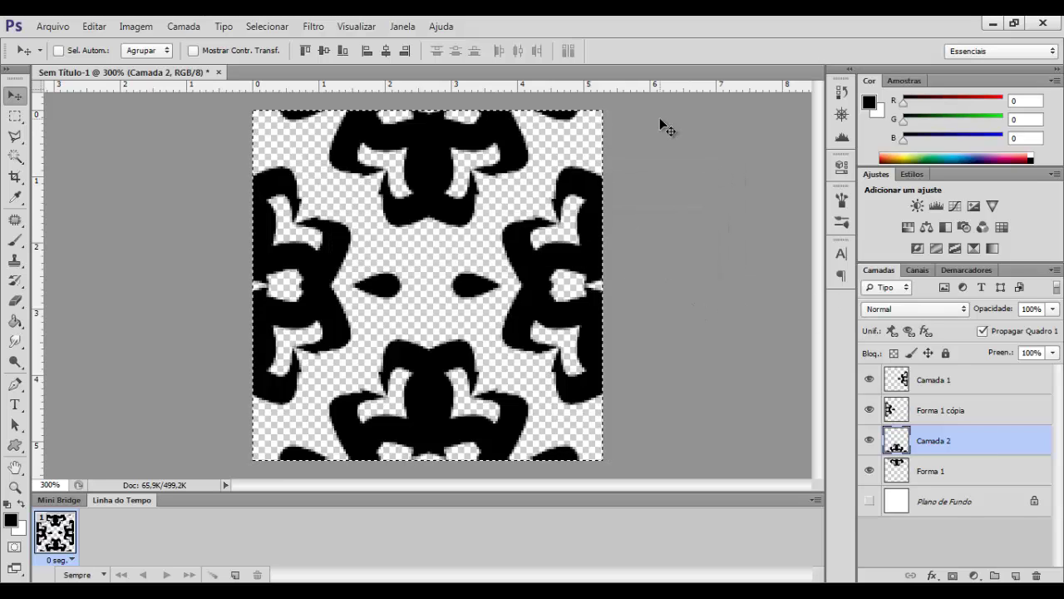
left_click(218, 73)
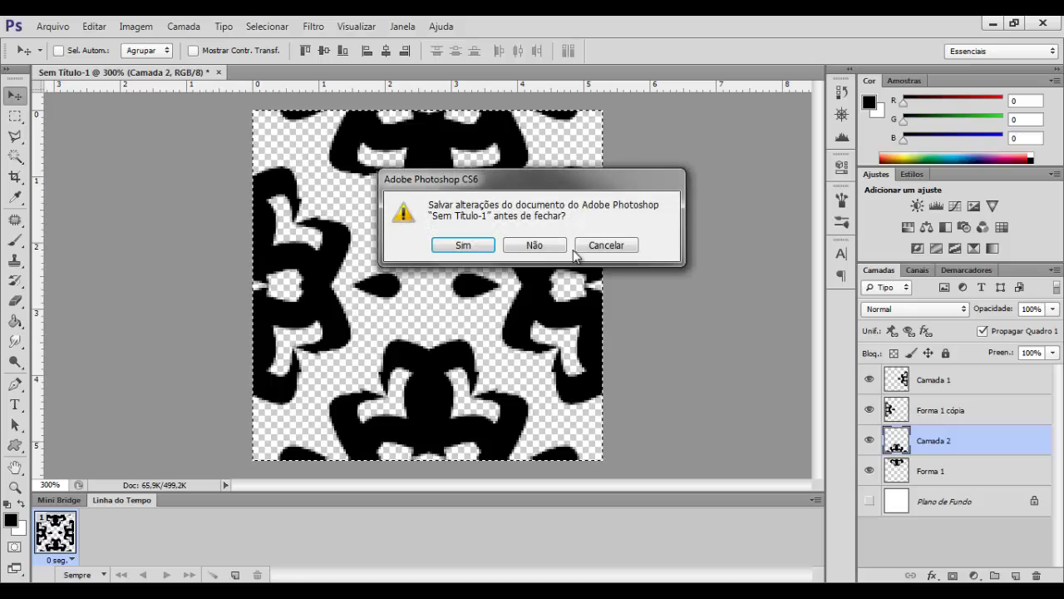
Step: Discard the ornament document and create a new 1980 × 1200 pixel document
left_click(549, 248)
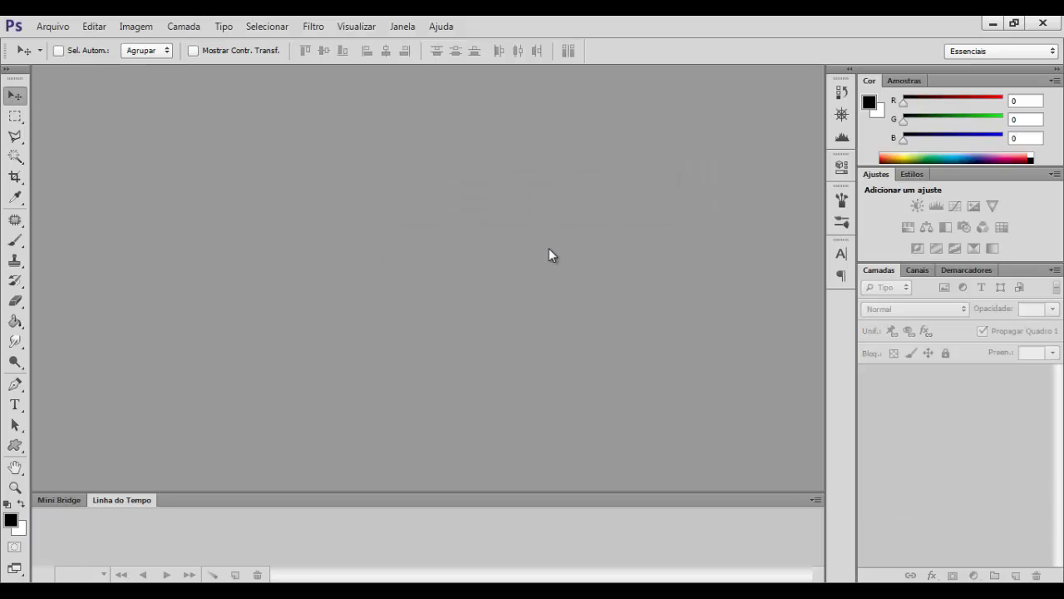
left_click(67, 26)
left_click(85, 45)
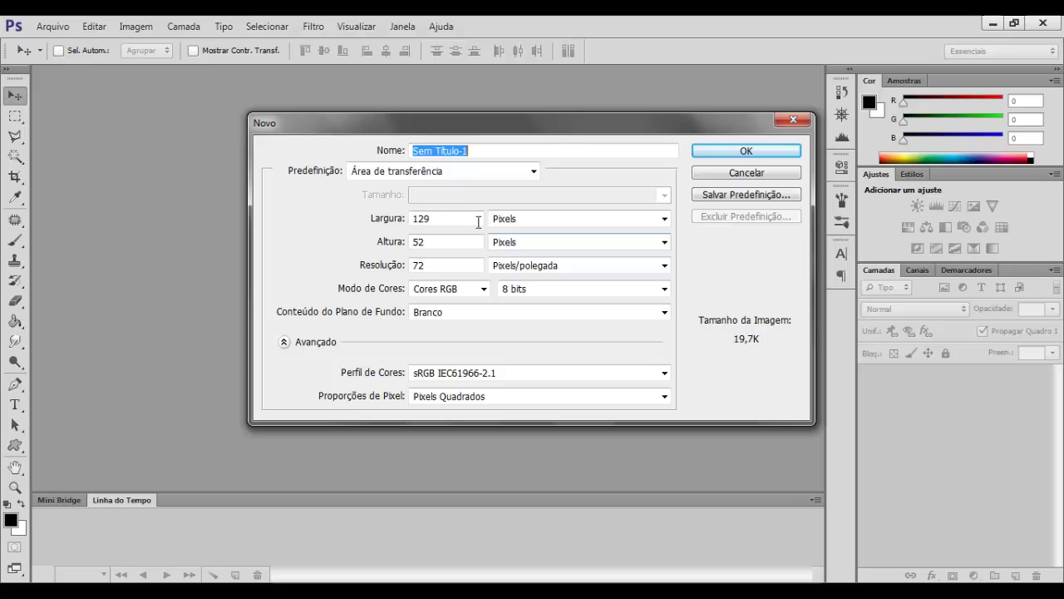
left_click(458, 217)
key("BackSpace")
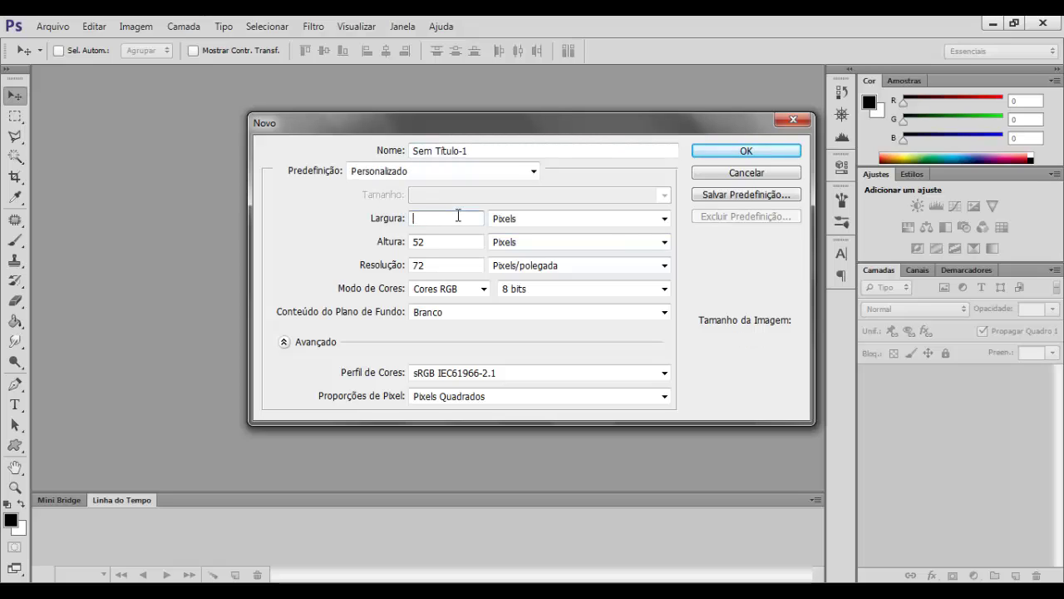
type("1980")
key("Tab")
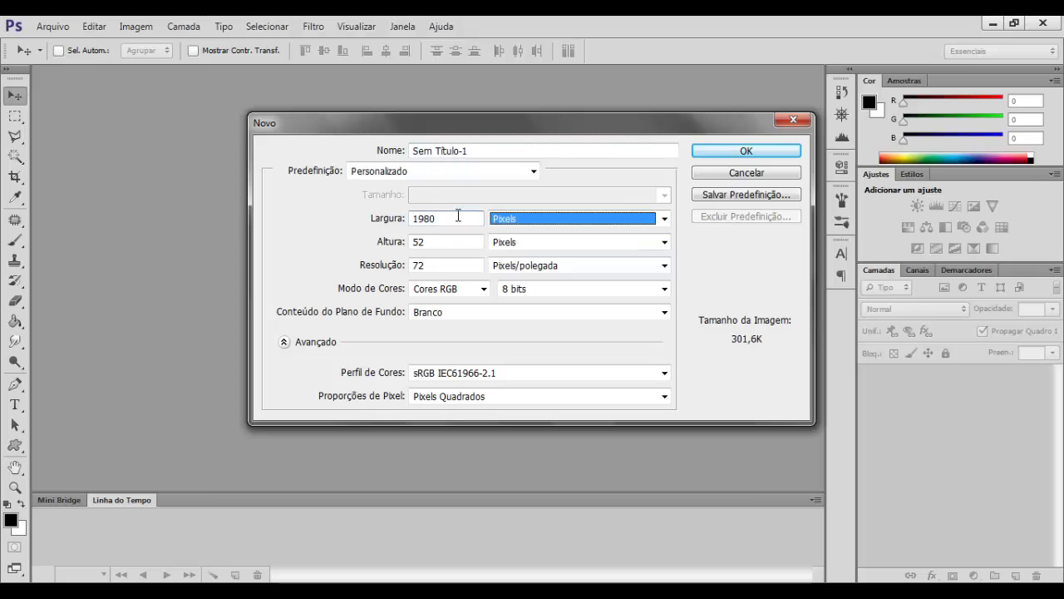
key("Tab")
type("1200")
key("Return")
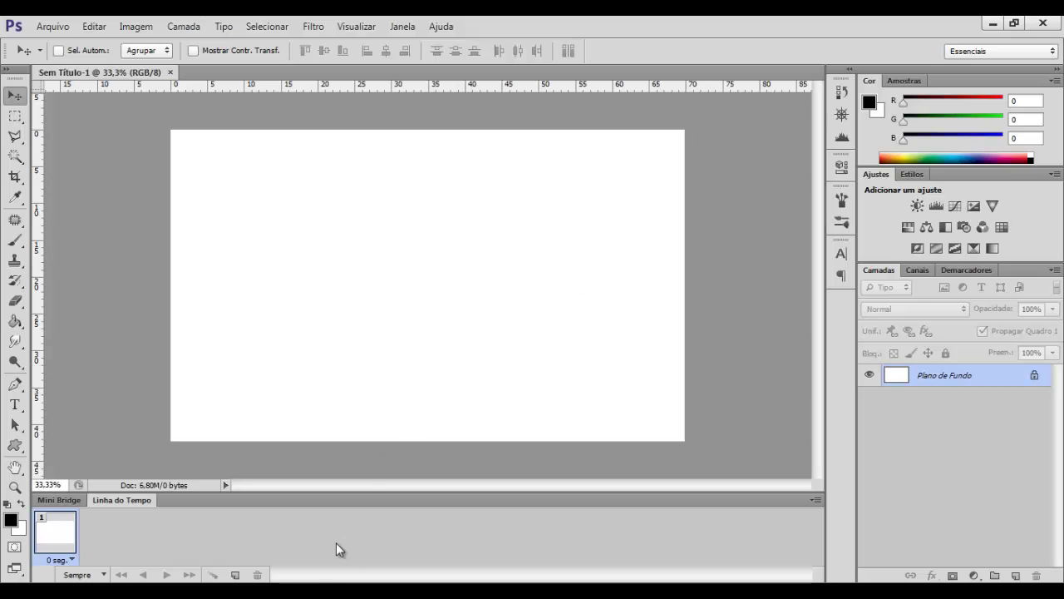
Step: Drag Wood_texture_by_Zim2687 from the Nova pasta folder onto the new canvas as a layer
left_click(336, 592)
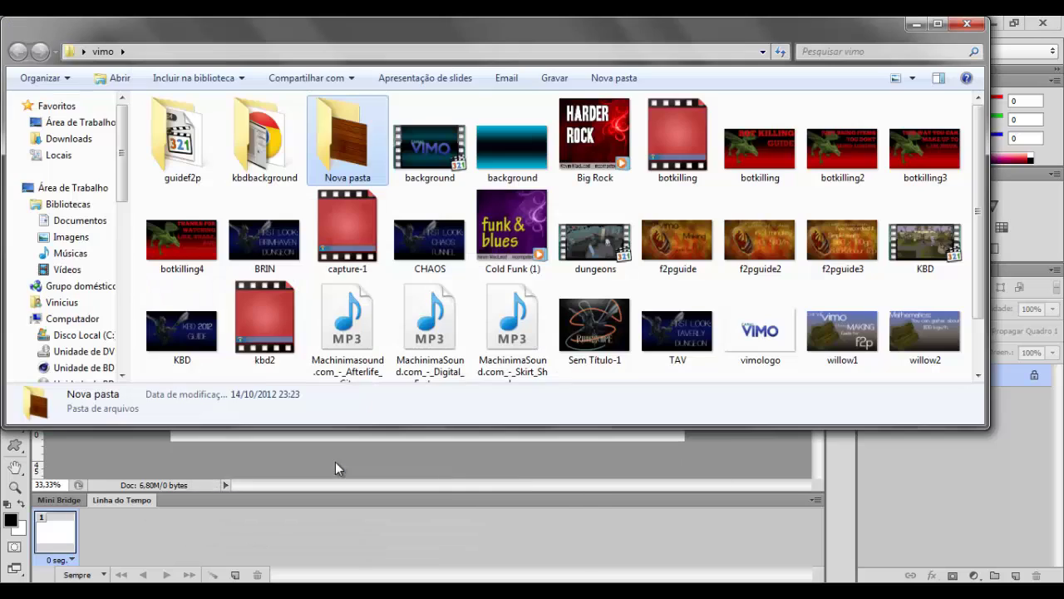
double_click(349, 142)
left_click_drag(181, 122, 408, 478)
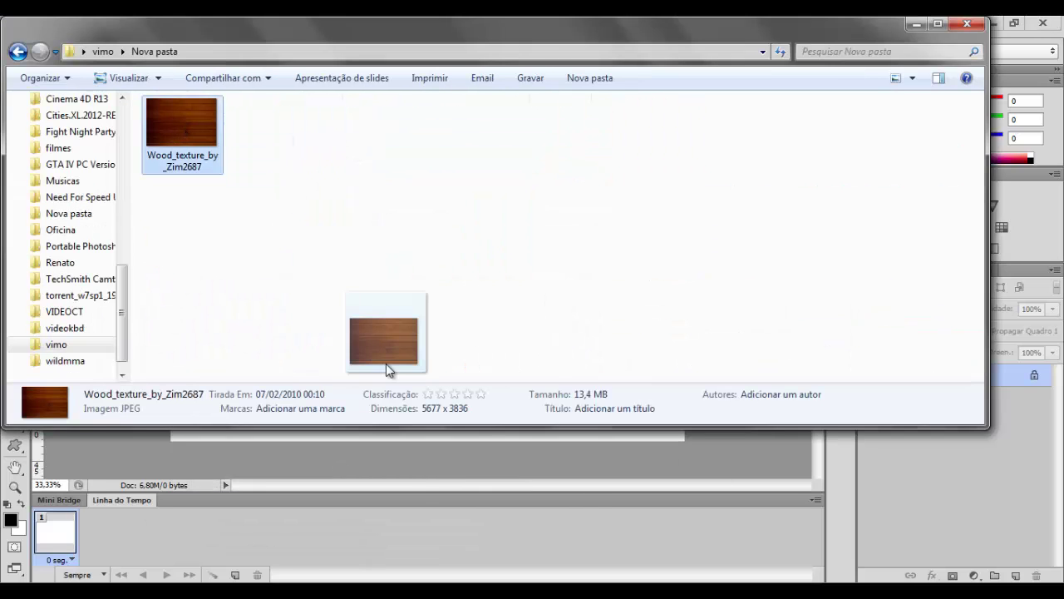
left_click_drag(414, 442, 414, 442)
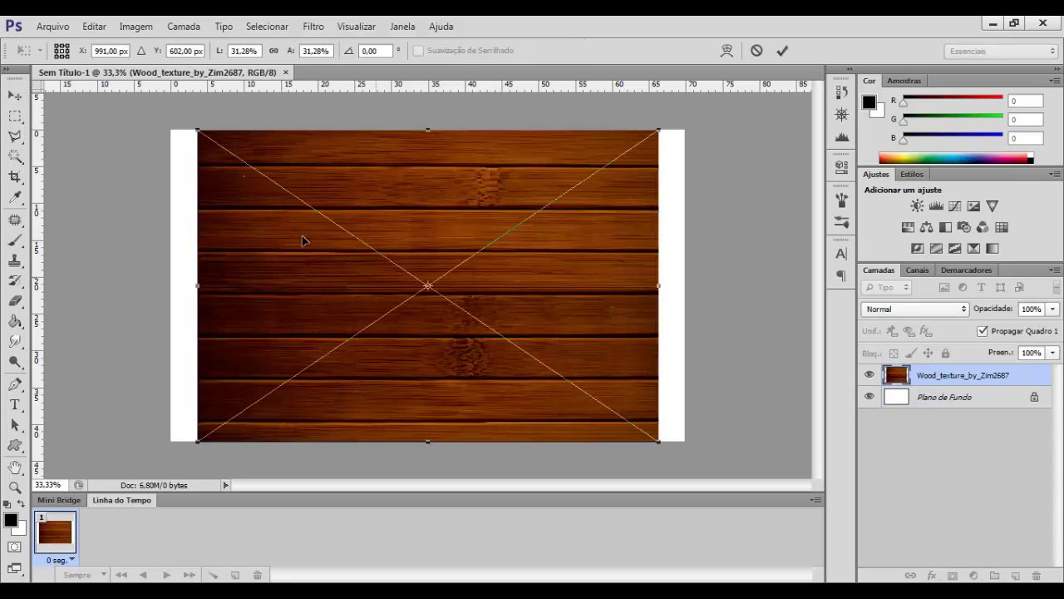
Step: Stretch the placed wood texture to cover the canvas edges and commit the placement
left_click_drag(300, 251, 273, 242)
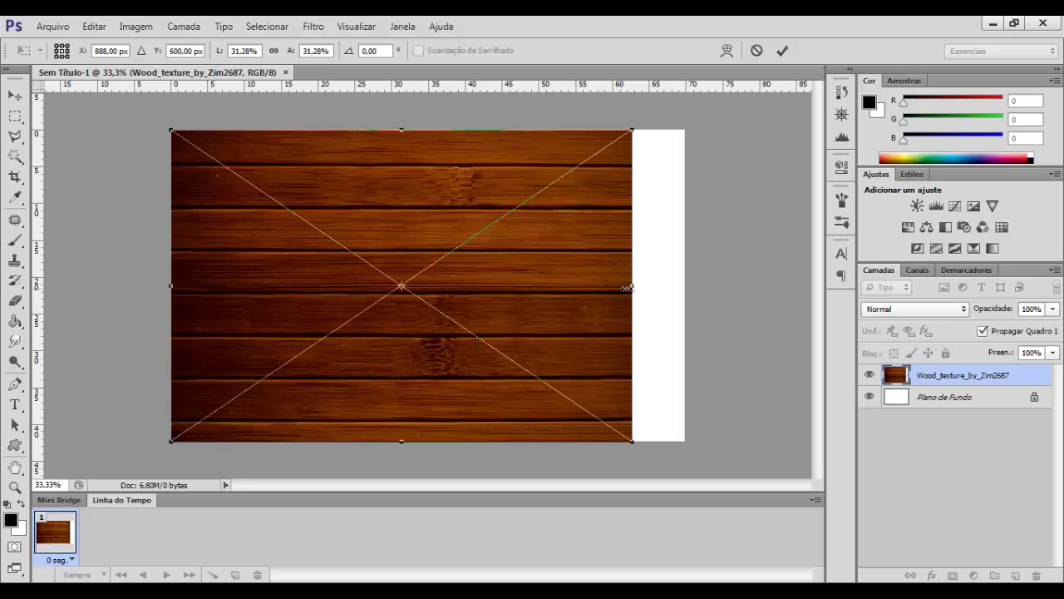
left_click_drag(634, 288, 690, 283)
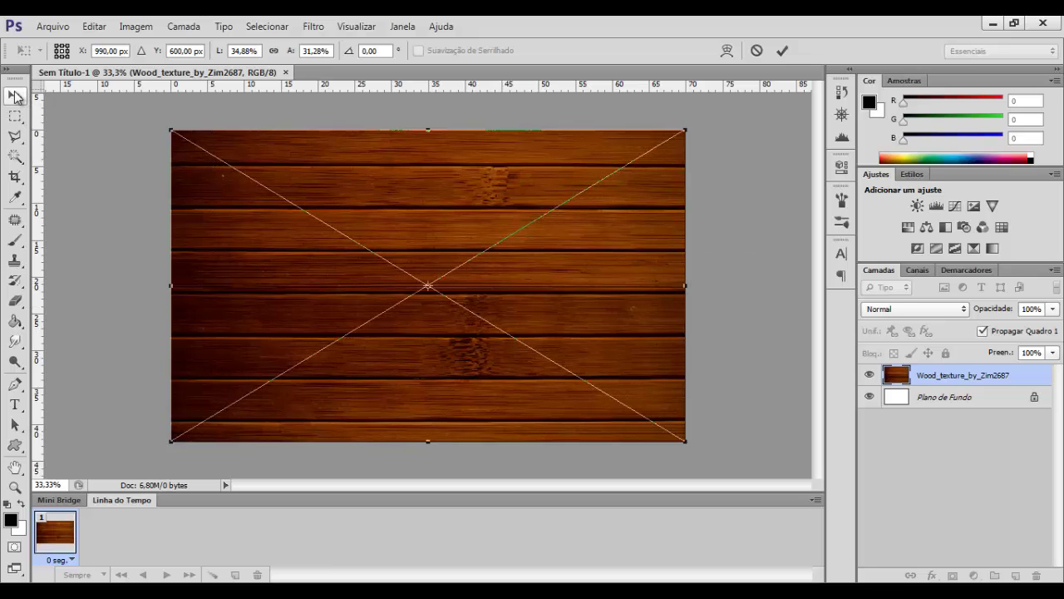
left_click(15, 95)
left_click(463, 239)
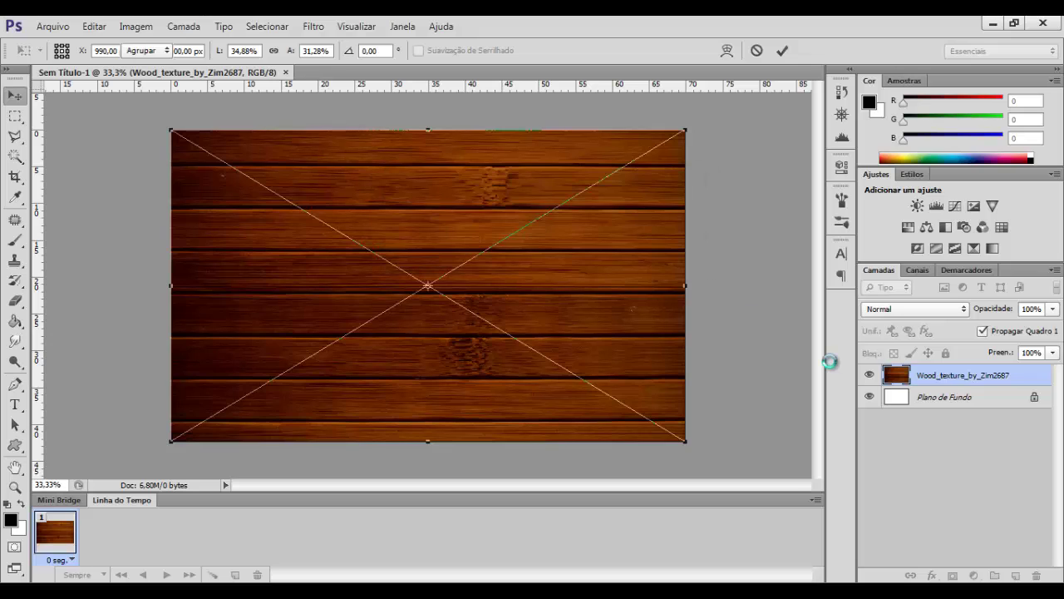
Step: Rasterize the wood texture layer and add an empty Camada 1 above it
right_click(937, 378)
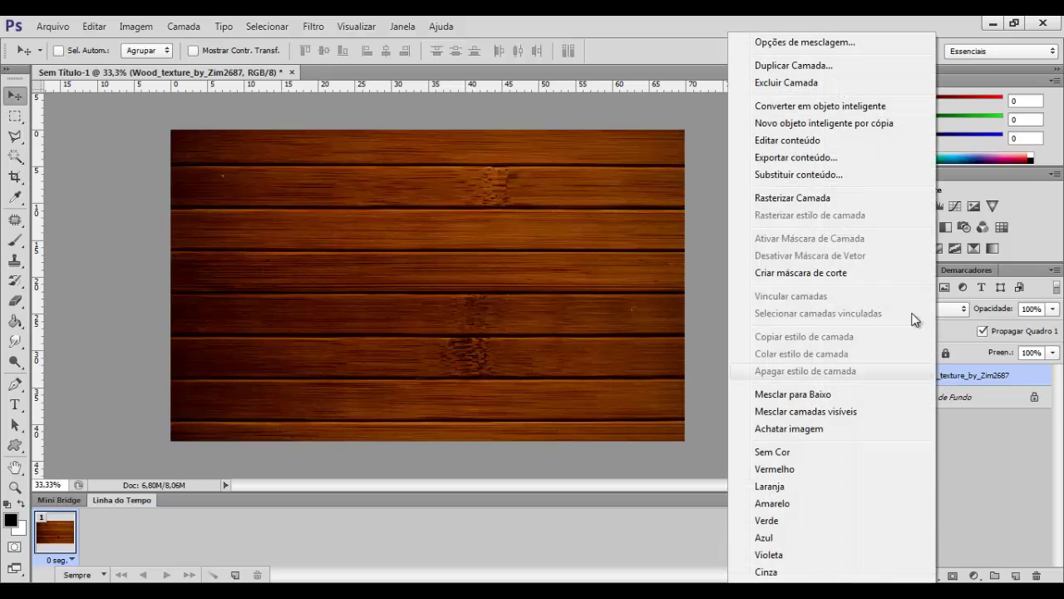
left_click(773, 198)
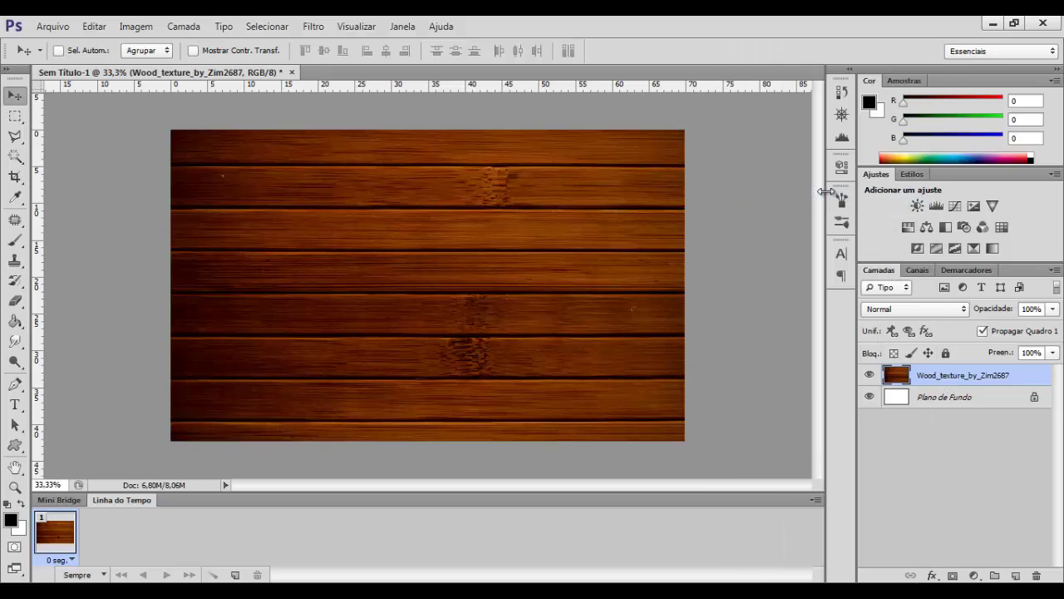
left_click(1016, 575)
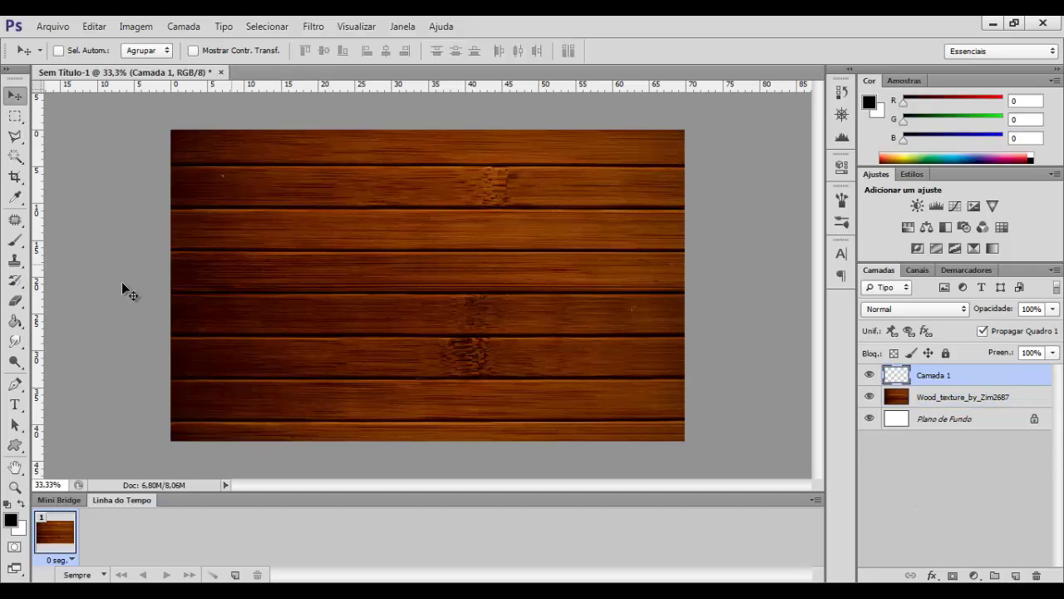
Step: Paint Camada 1 solid black with a soft 800 px brush, hiding all the wood
left_click(20, 239)
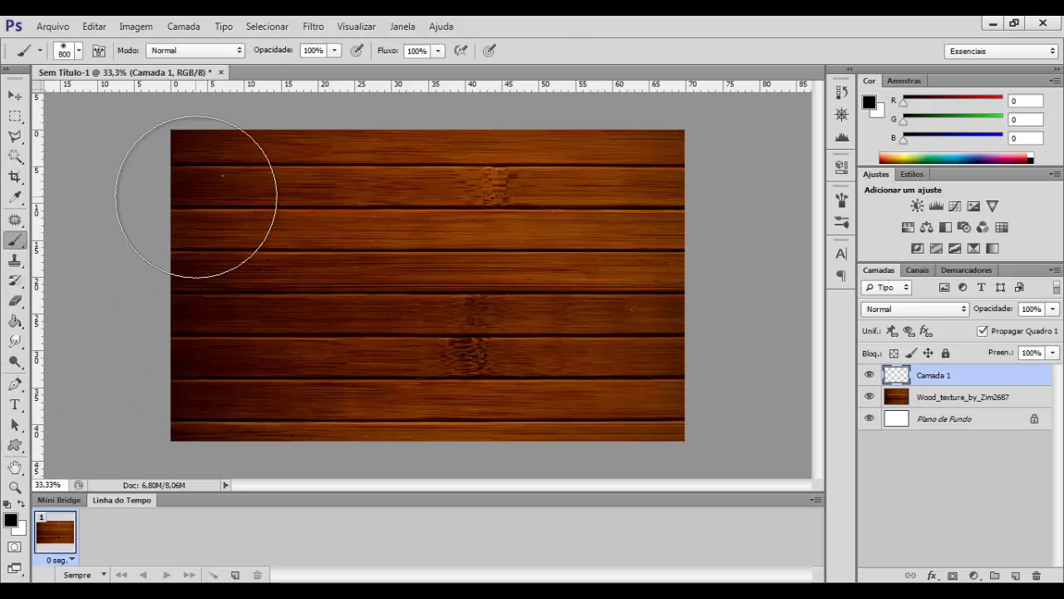
mouse_move(191, 190)
left_mouse_down()
mouse_move(207, 385)
mouse_move(238, 446)
left_mouse_up()
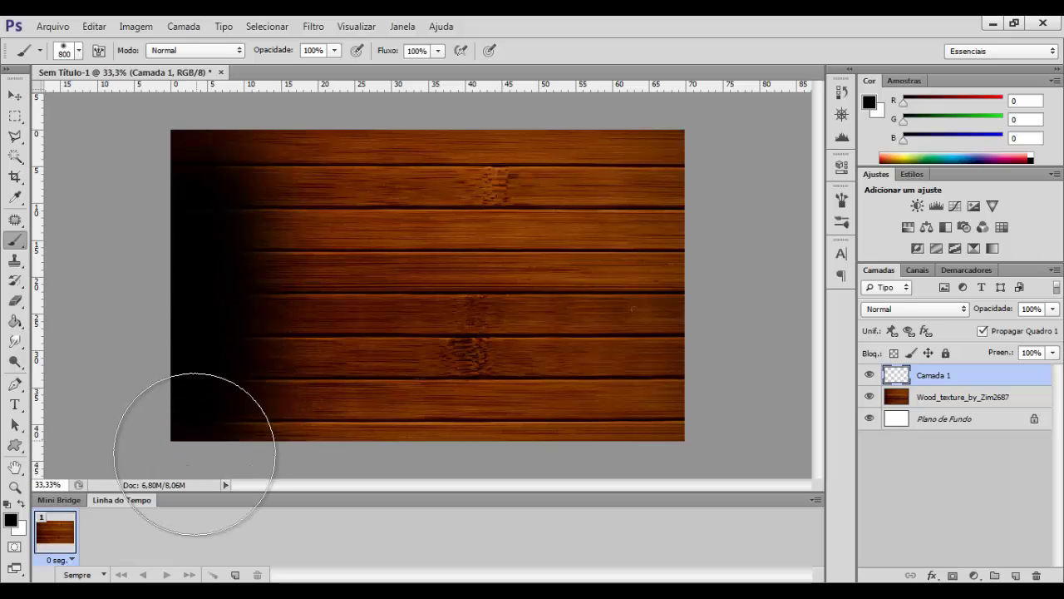
mouse_move(323, 188)
left_mouse_down()
mouse_move(305, 166)
mouse_move(323, 387)
mouse_move(351, 387)
mouse_move(397, 195)
mouse_move(394, 321)
left_mouse_up()
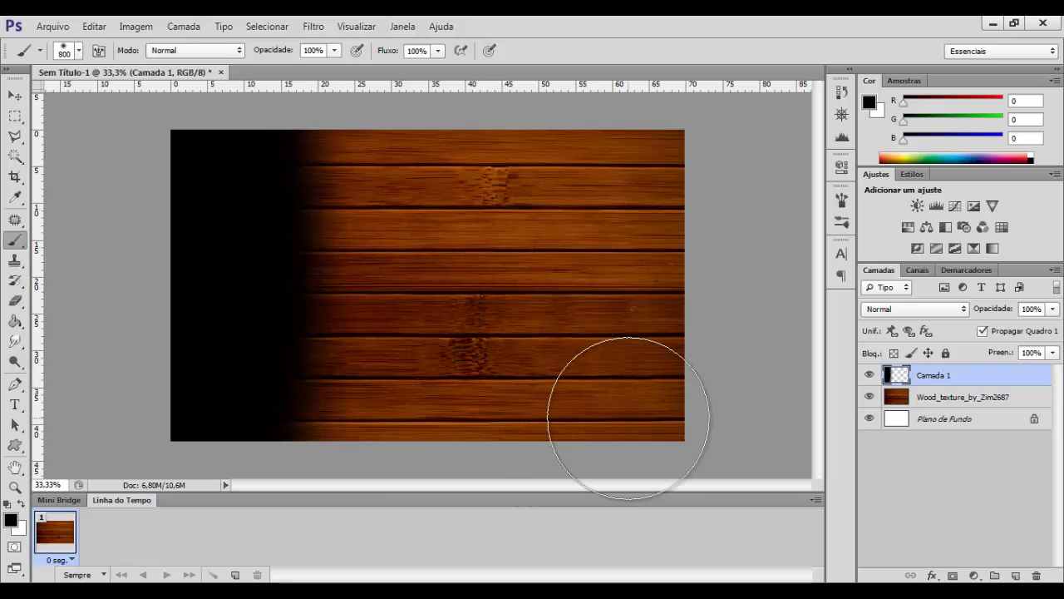
left_click_drag(628, 417, 640, 344)
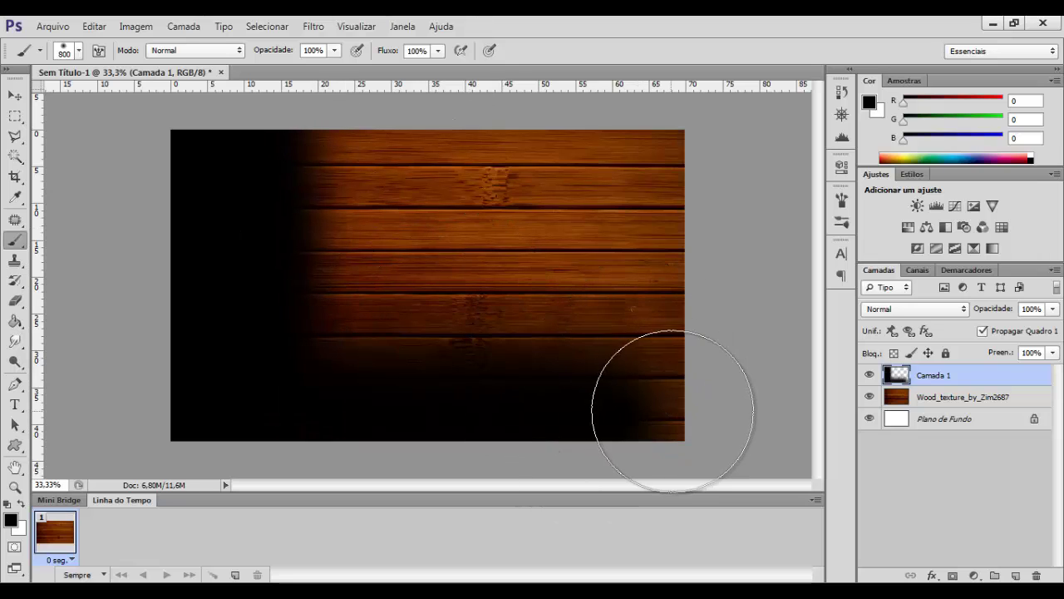
left_click_drag(673, 409, 690, 391)
left_click_drag(648, 266, 672, 124)
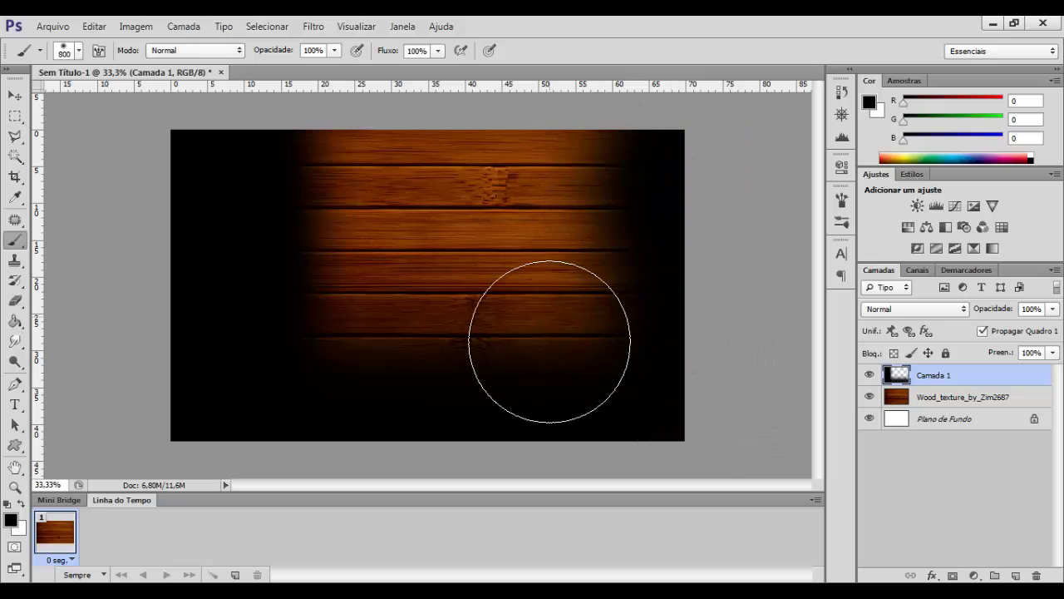
mouse_move(517, 286)
left_mouse_down()
mouse_move(491, 142)
mouse_move(452, 321)
mouse_move(423, 185)
mouse_move(362, 154)
mouse_move(551, 135)
mouse_move(385, 264)
left_mouse_up()
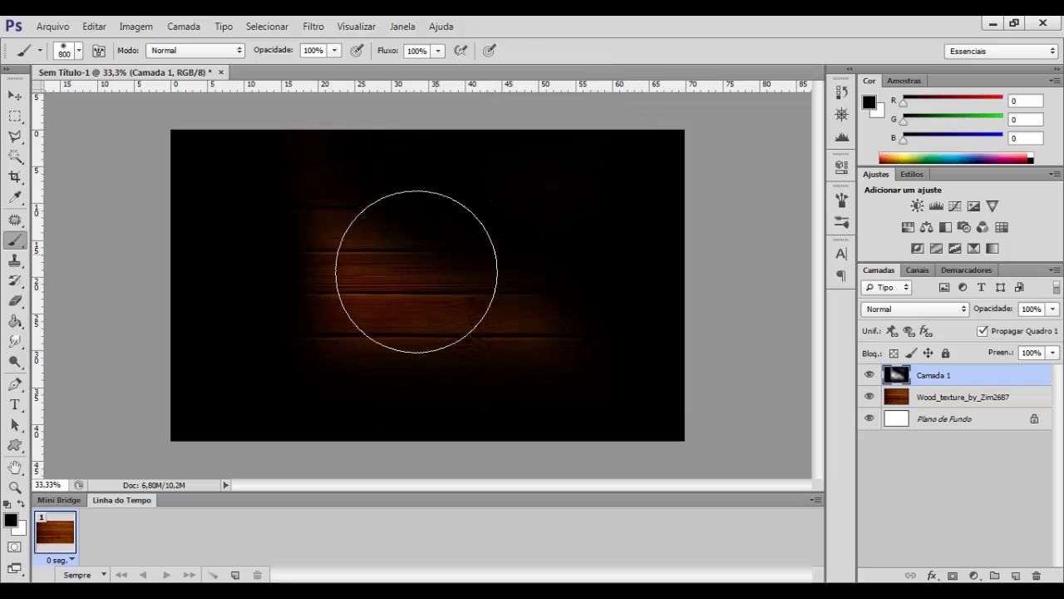
mouse_move(365, 301)
left_mouse_down()
mouse_move(349, 219)
mouse_move(326, 357)
mouse_move(532, 340)
mouse_move(530, 326)
mouse_move(283, 418)
mouse_move(490, 341)
mouse_move(502, 387)
left_mouse_up()
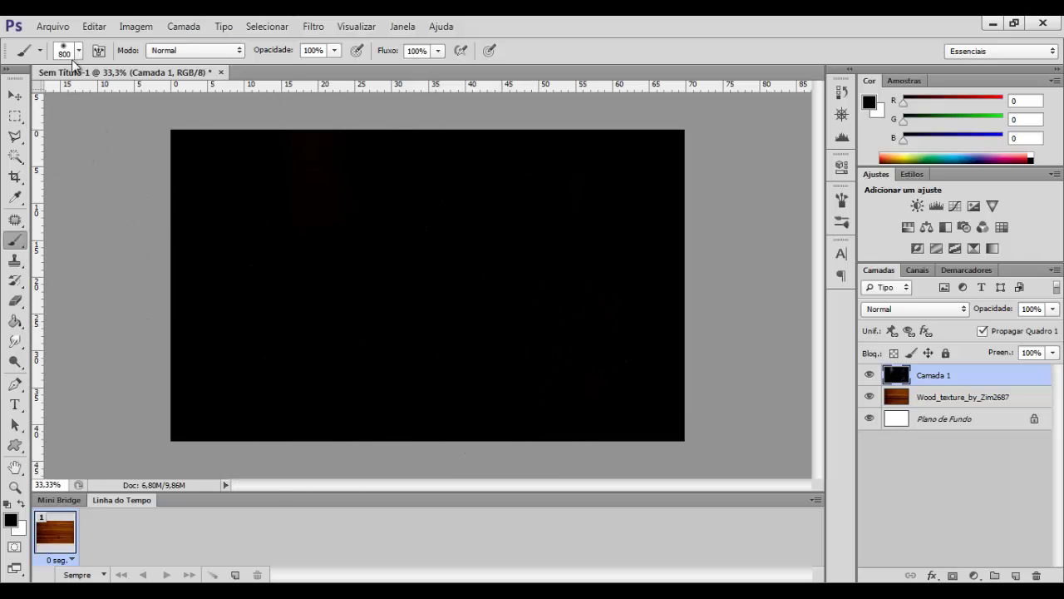
Step: Switch to white and dab a large soft glow across the canvas centre
left_click(20, 504)
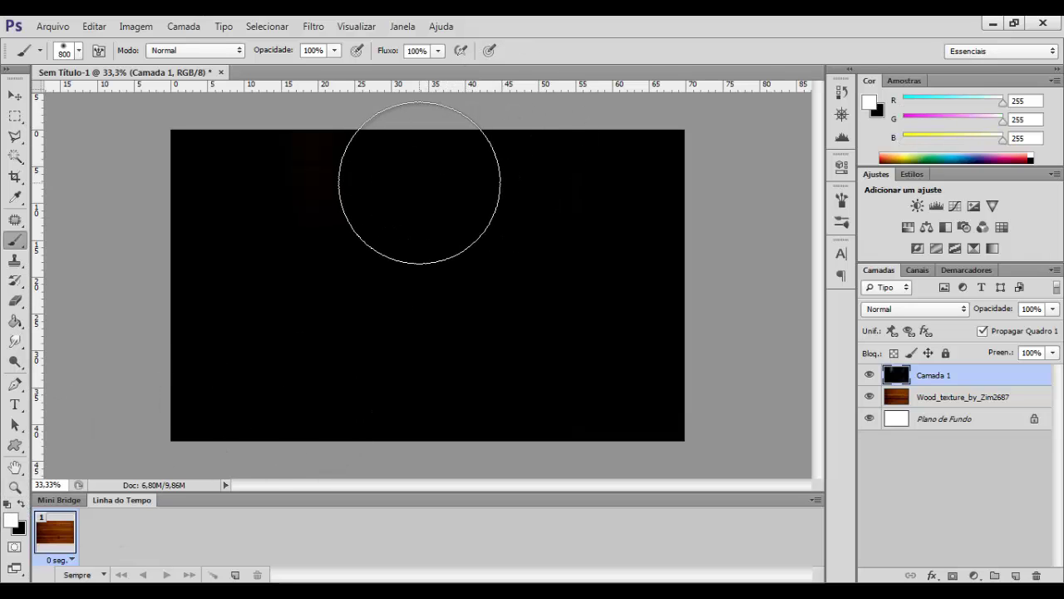
left_click(419, 182)
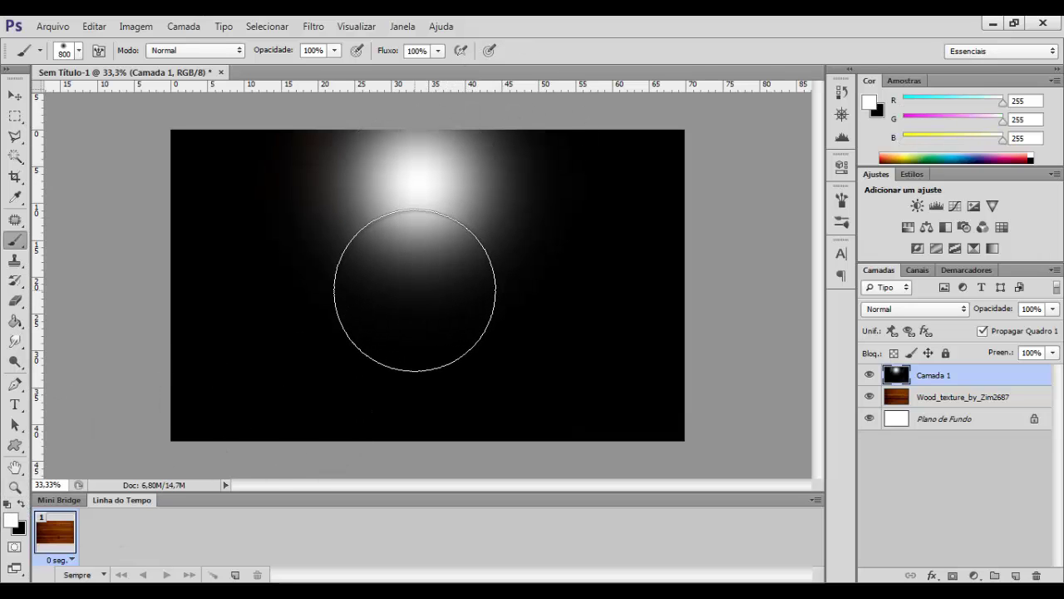
left_click(415, 289)
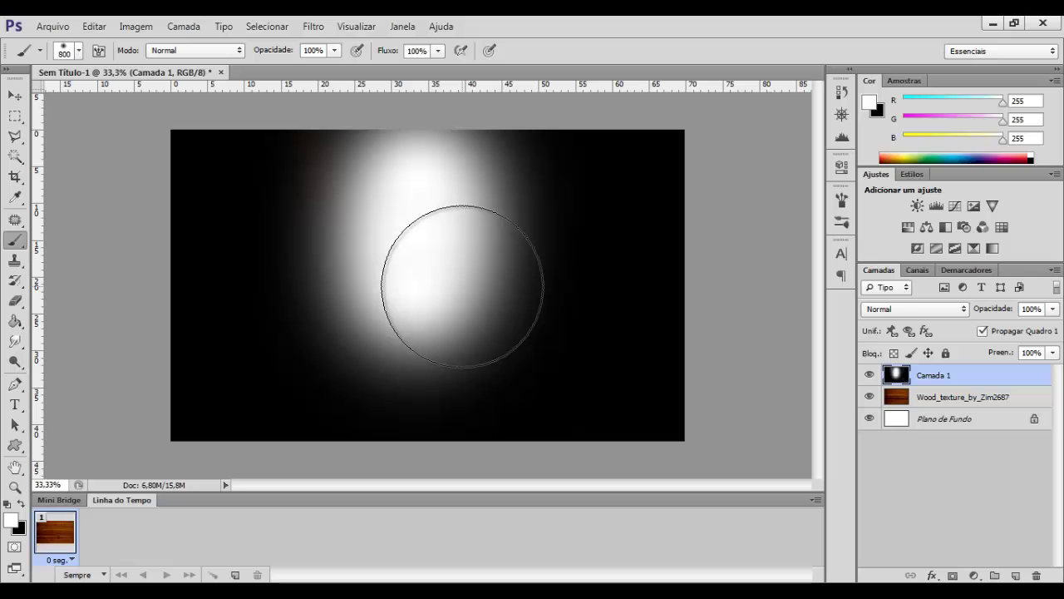
left_click(462, 287)
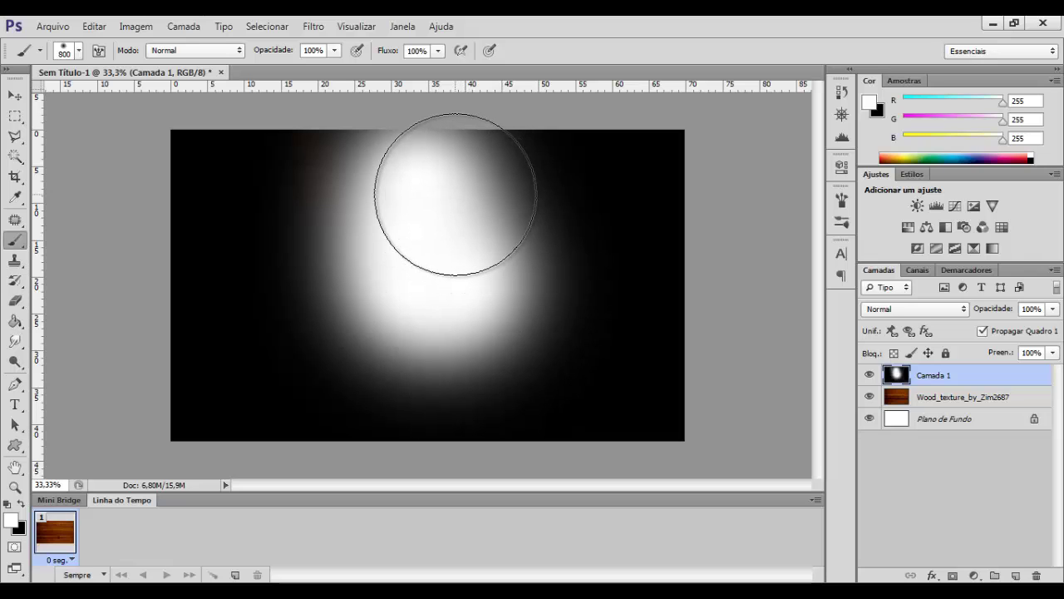
mouse_move(455, 194)
left_mouse_down()
mouse_move(316, 190)
mouse_move(352, 183)
mouse_move(360, 285)
left_mouse_up()
left_click(360, 285)
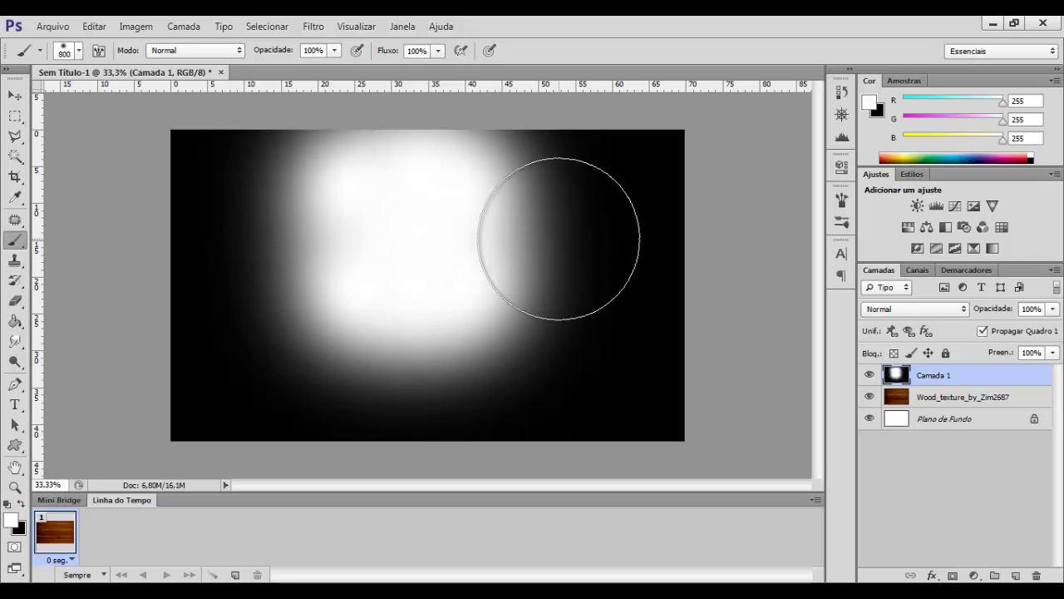
left_click(506, 206)
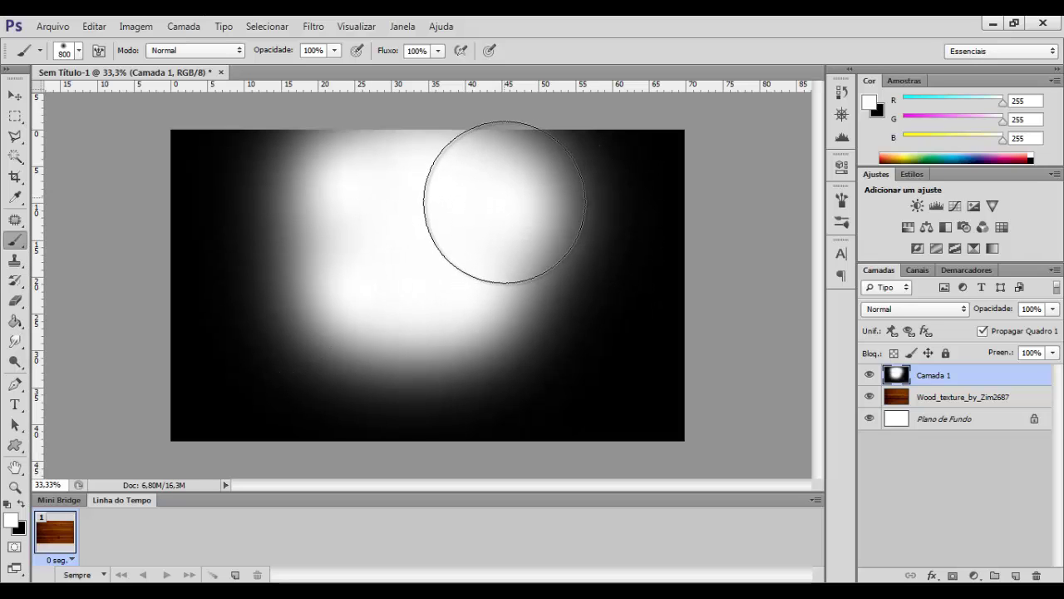
left_click(499, 206)
left_click(507, 267)
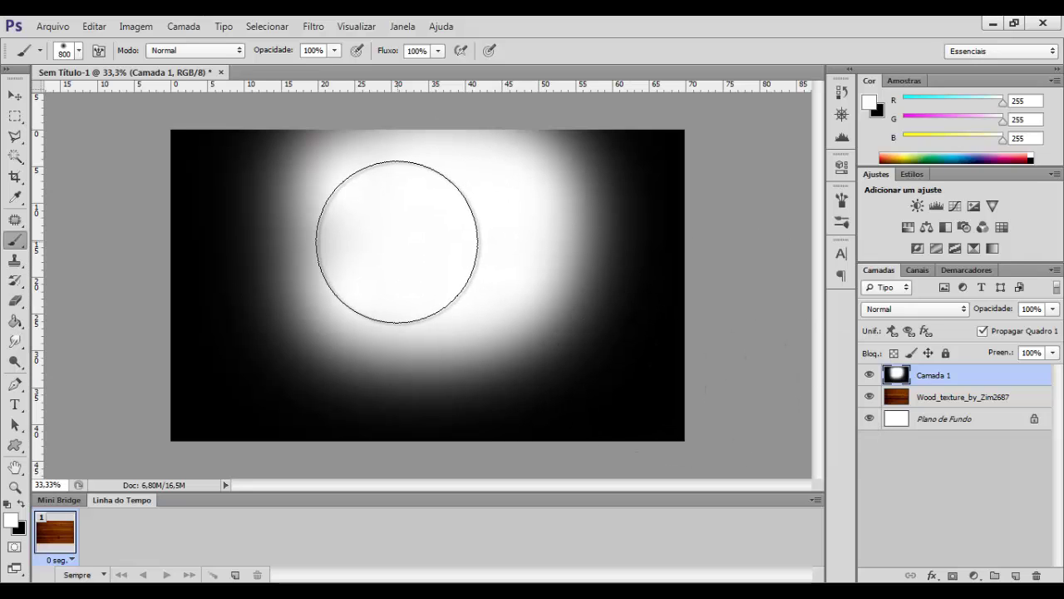
Step: Set Camada 1 to Luz Indireta blending and add an empty Camada 2 above it
left_click(964, 310)
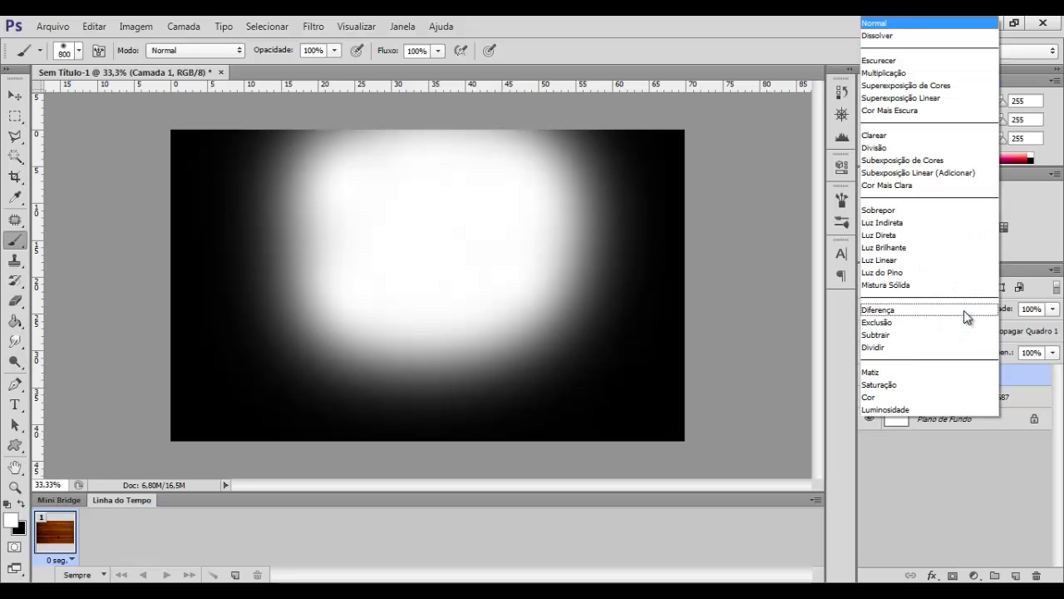
left_click(948, 222)
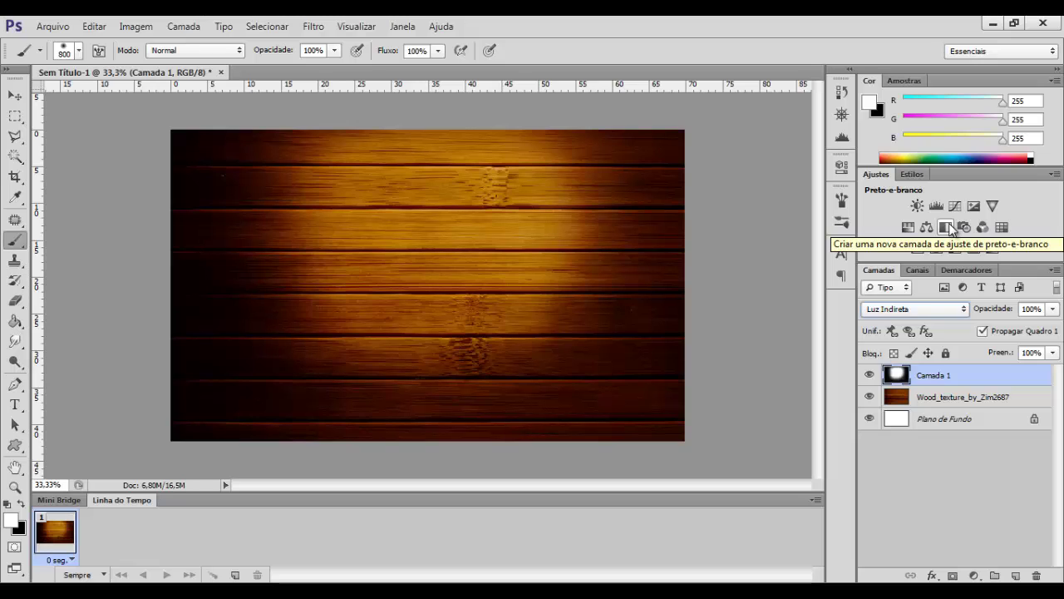
left_click(1018, 575)
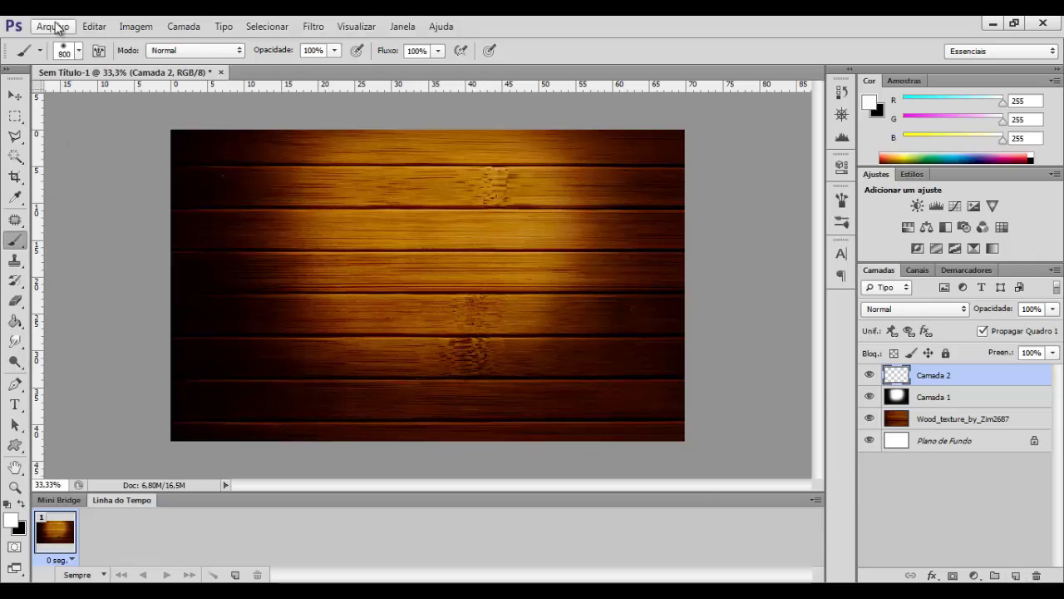
Step: Fill Camada 2 with the ornament pattern using the Paint Bucket
left_click(15, 321)
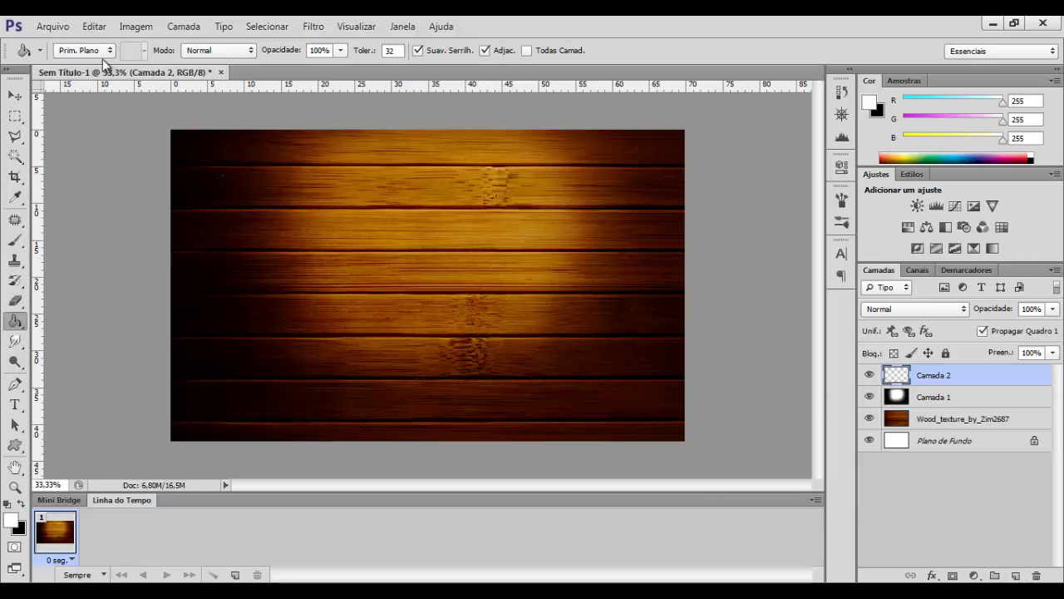
left_click(105, 65)
left_click(95, 77)
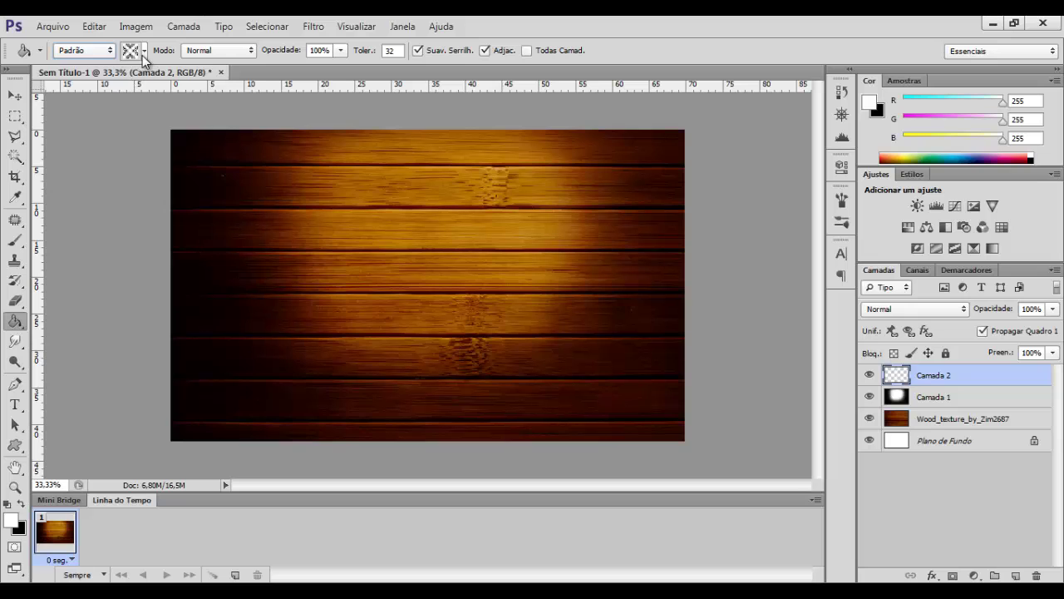
left_click(143, 51)
left_click(158, 112)
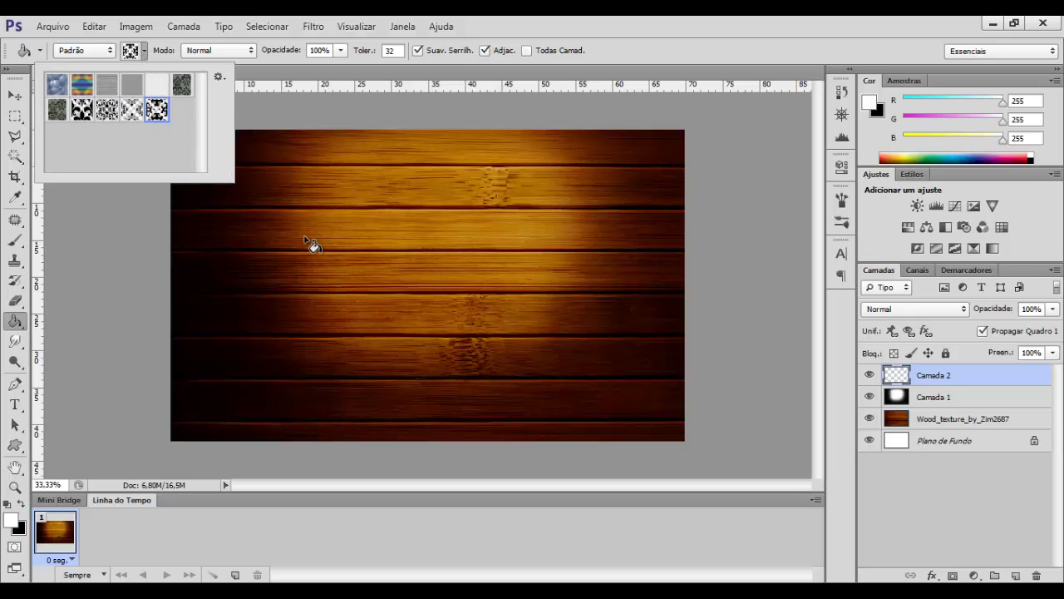
left_click(401, 285)
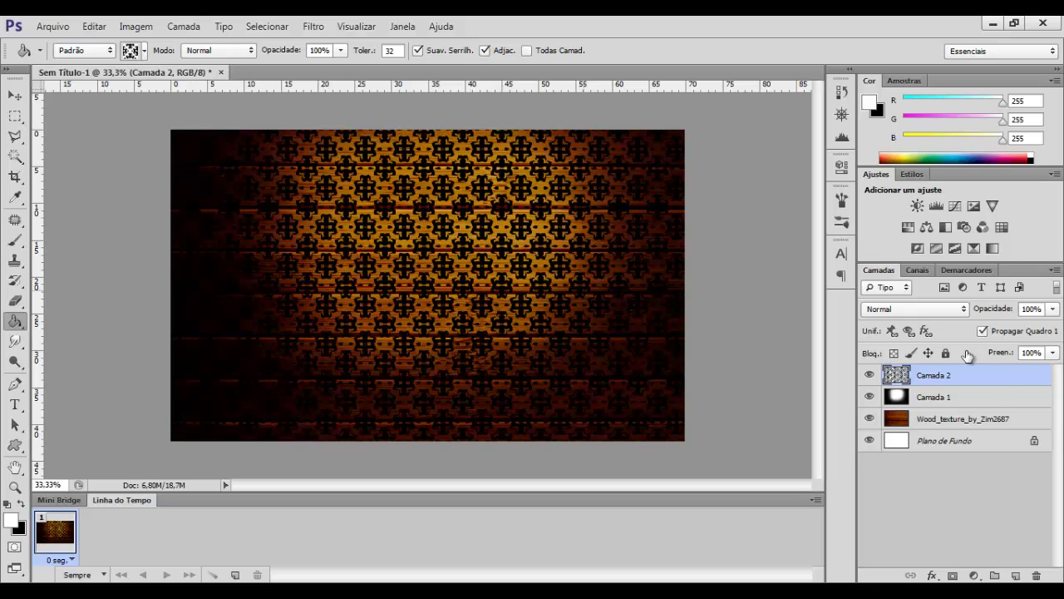
Step: Blend the pattern layer as Luz Indireta at 30% opacity
left_click(962, 308)
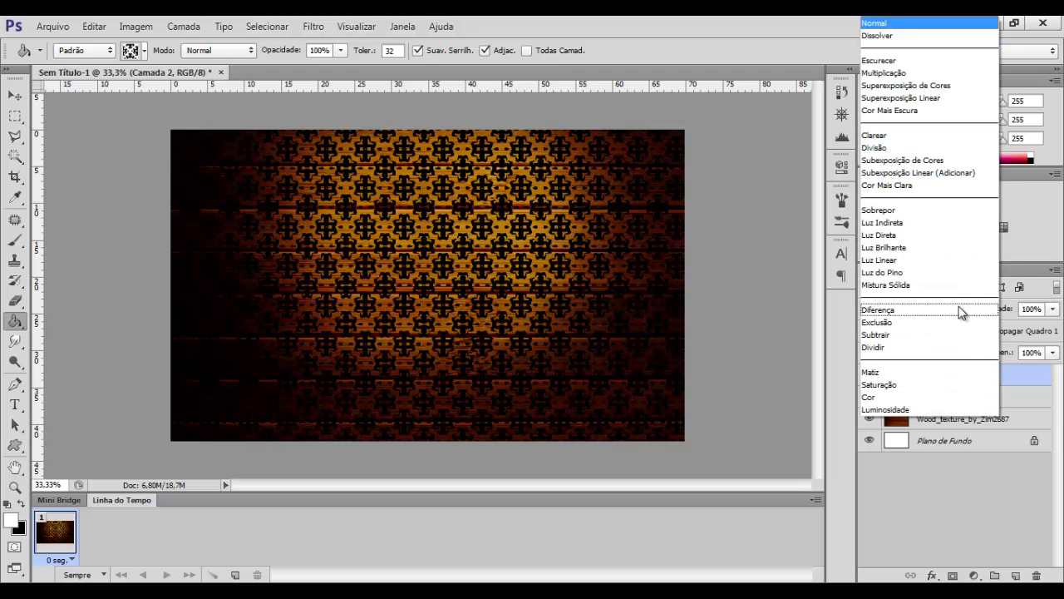
left_click(922, 224)
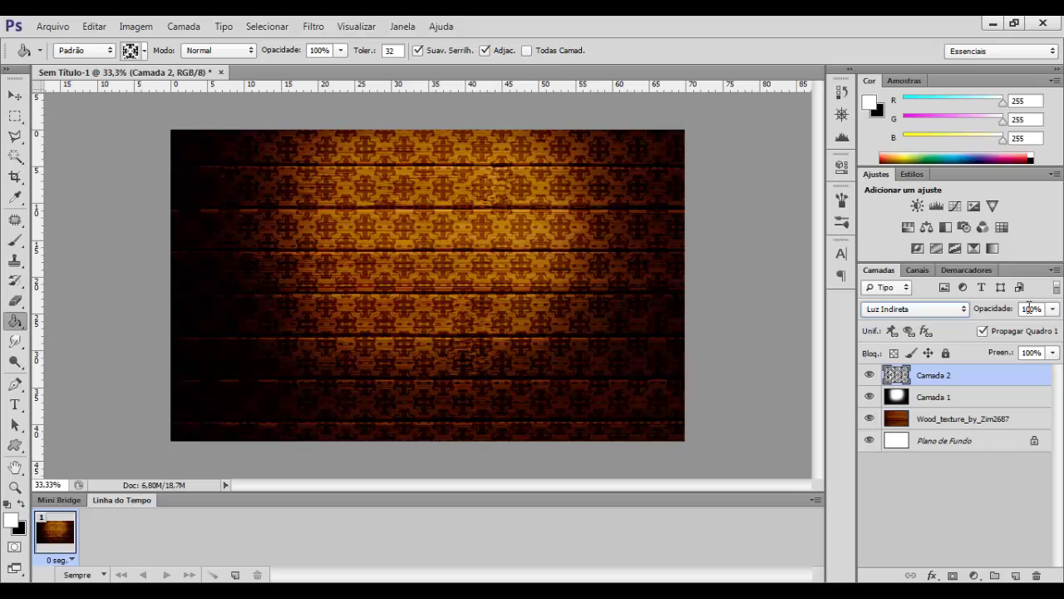
key("BackSpace")
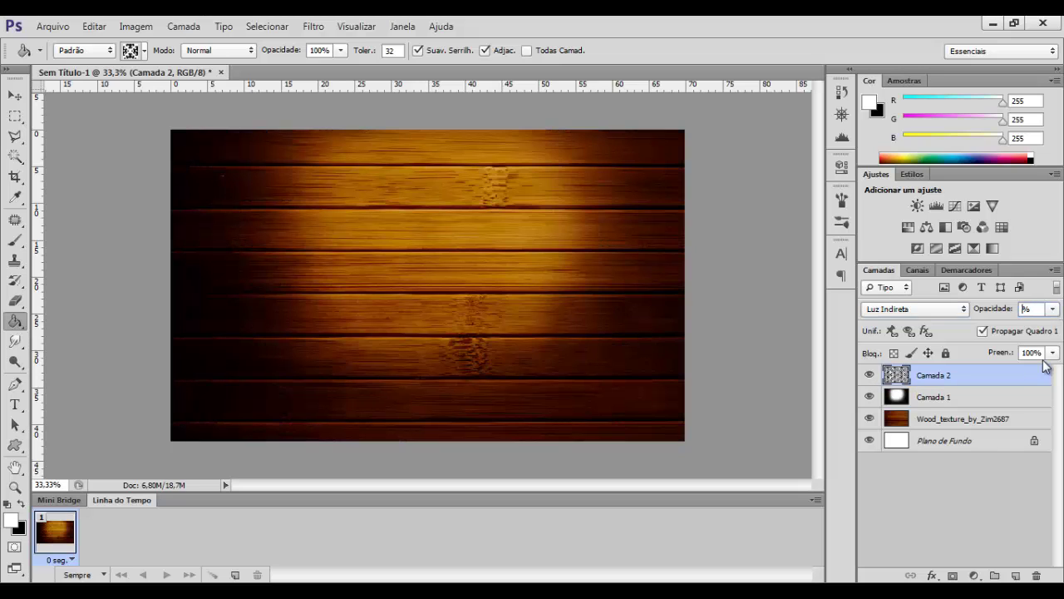
type("50")
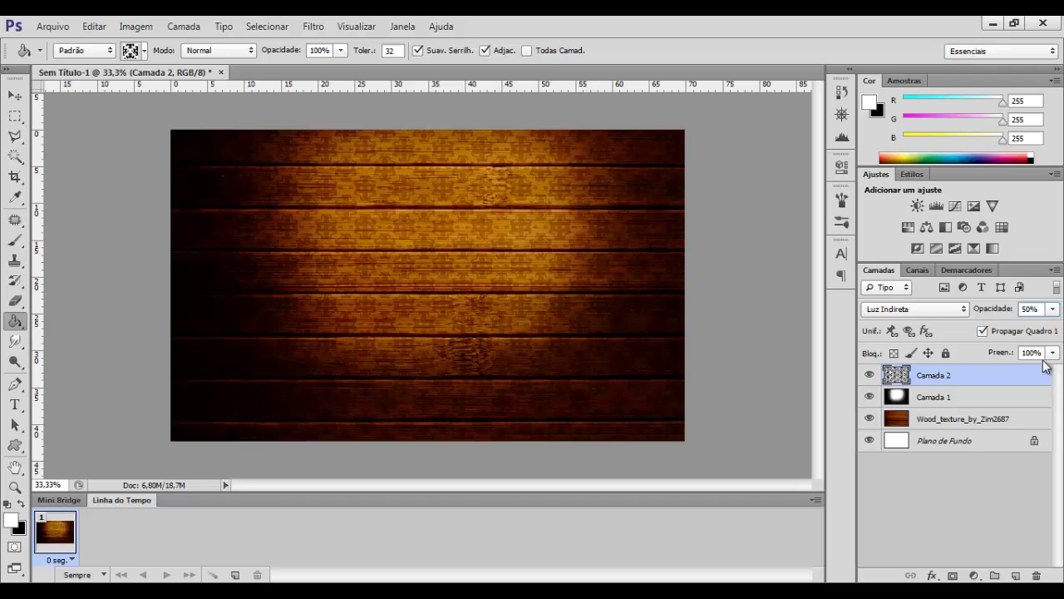
key("BackSpace")
type("3")
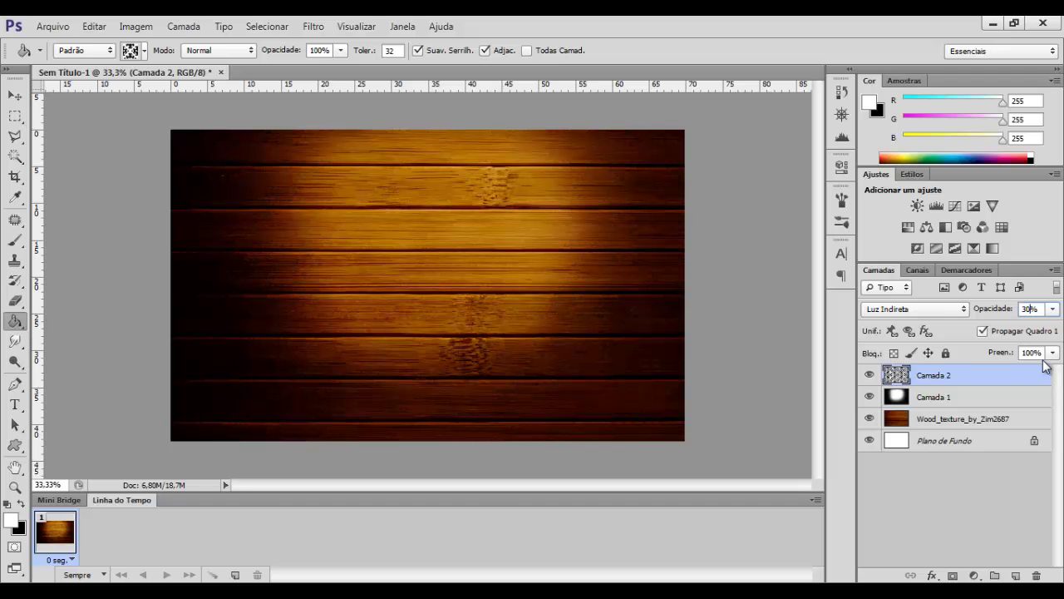
key("Return")
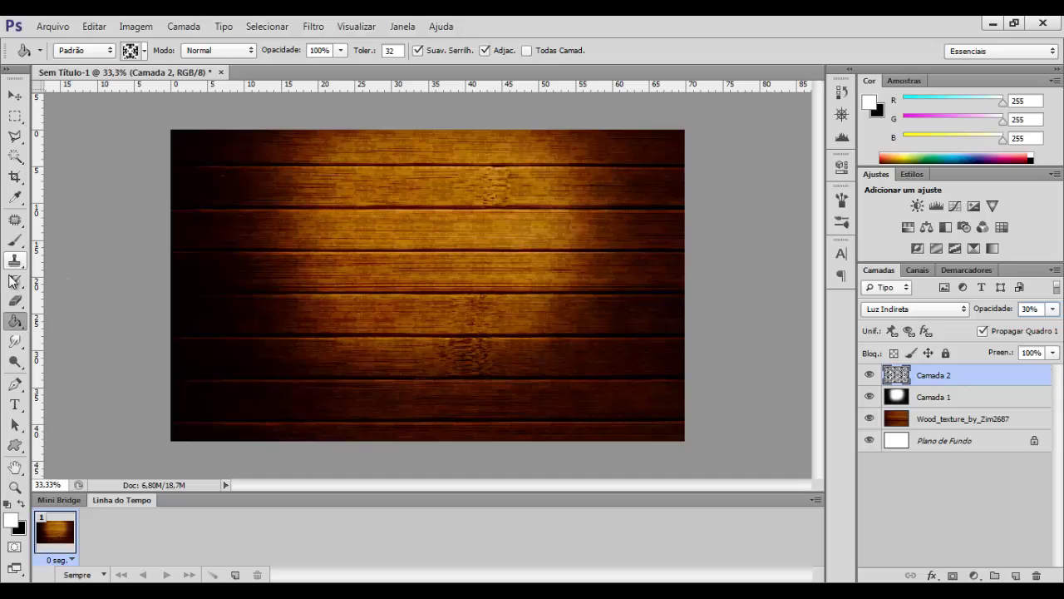
Step: Type the white script text '/canalVimo' near the bottom of the canvas
left_click(14, 404)
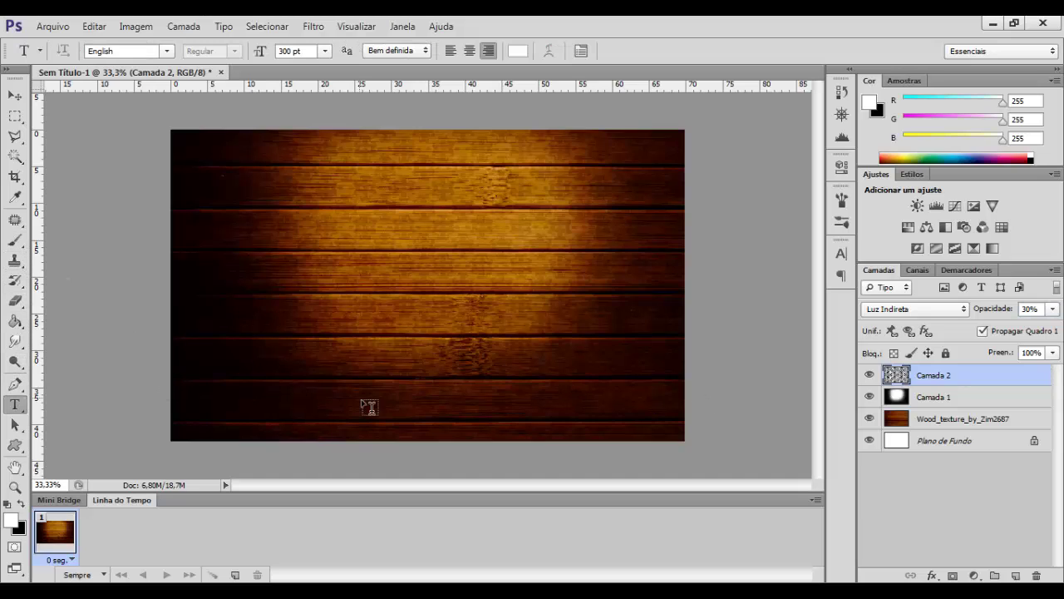
left_click(398, 406)
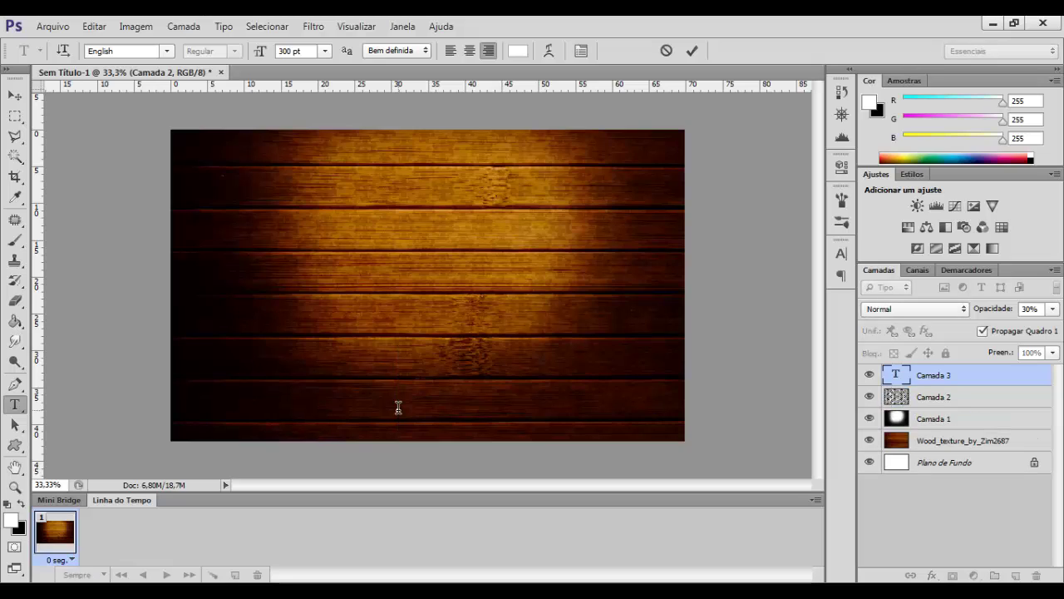
type("/ca")
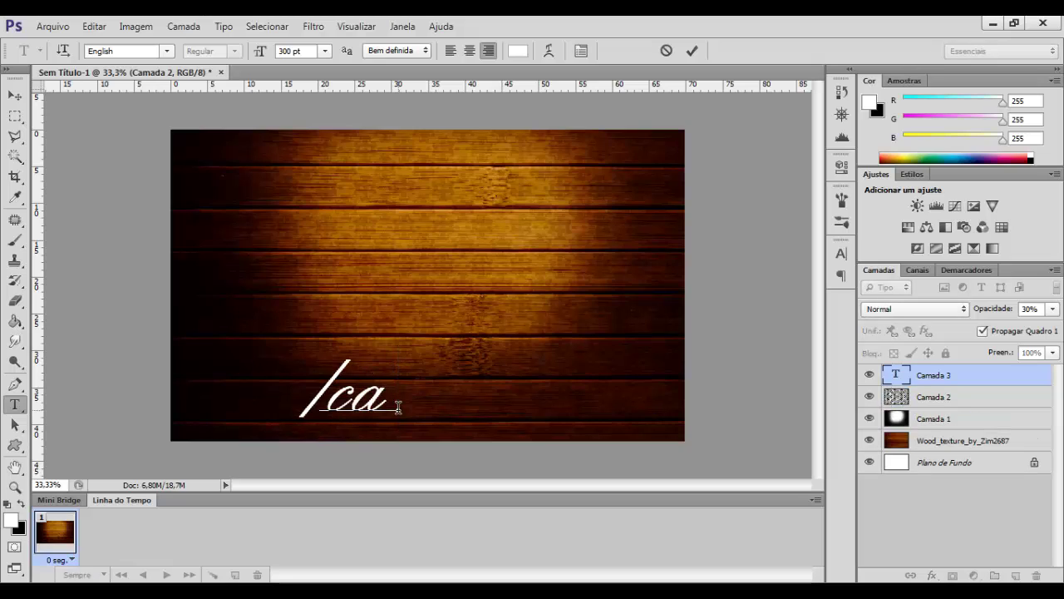
key("BackSpace")
key("BackSpace")
type("C")
key("BackSpace")
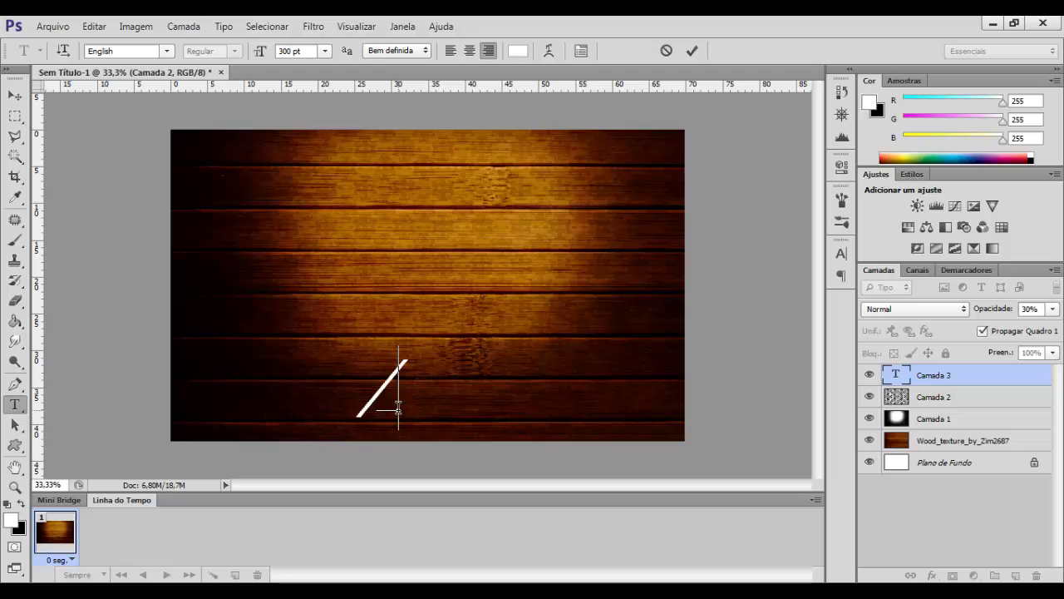
type("canalV")
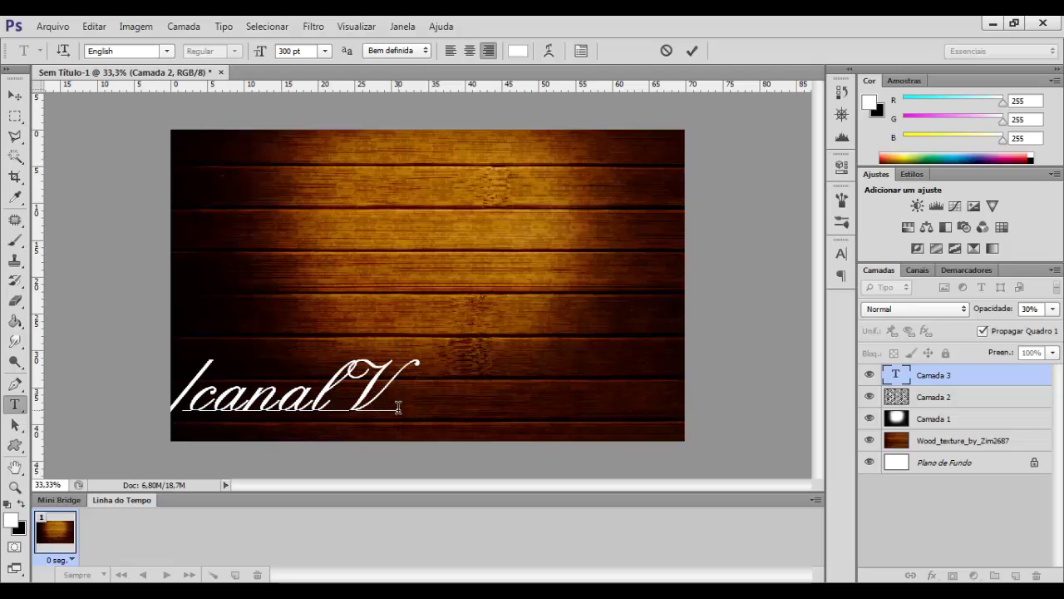
type("imo")
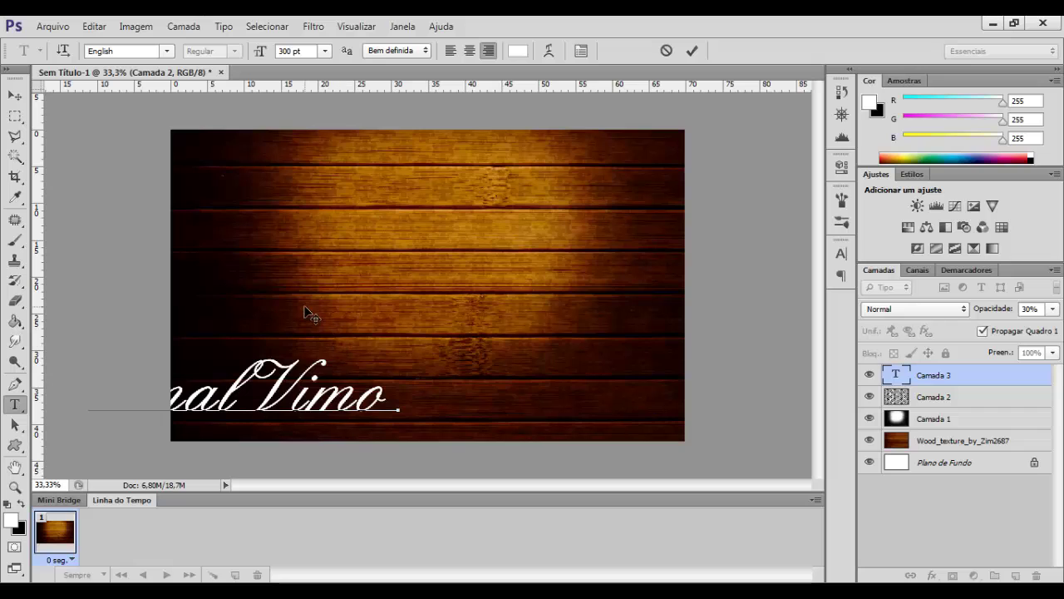
Step: Drag the text toward the bottom-right and select it together with the wood layer
mouse_move(305, 308)
left_mouse_down()
mouse_move(597, 324)
mouse_move(562, 332)
left_mouse_up()
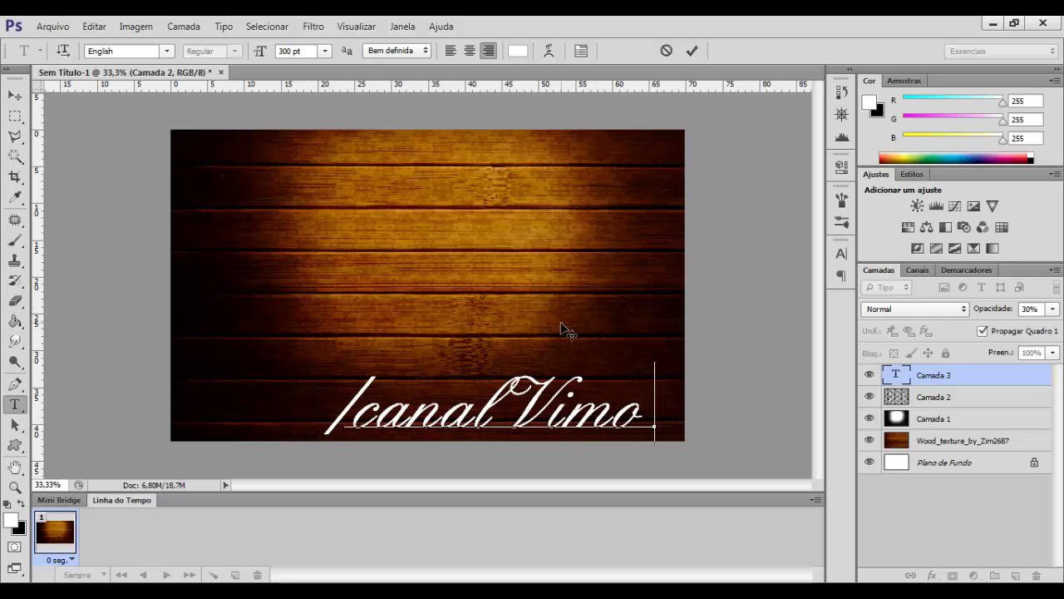
left_click(942, 439, "ctrl")
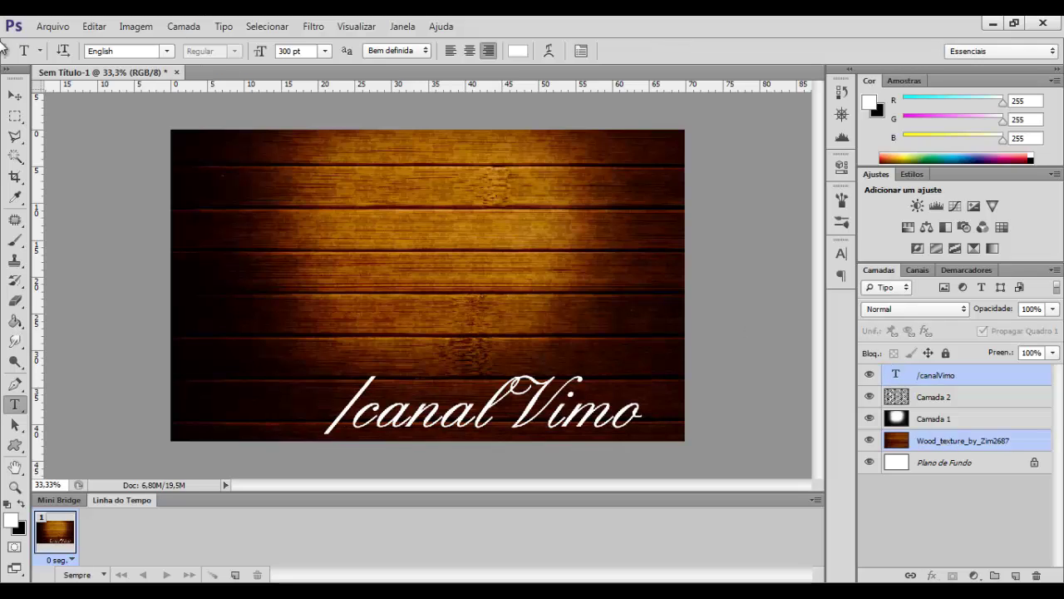
left_click(15, 95)
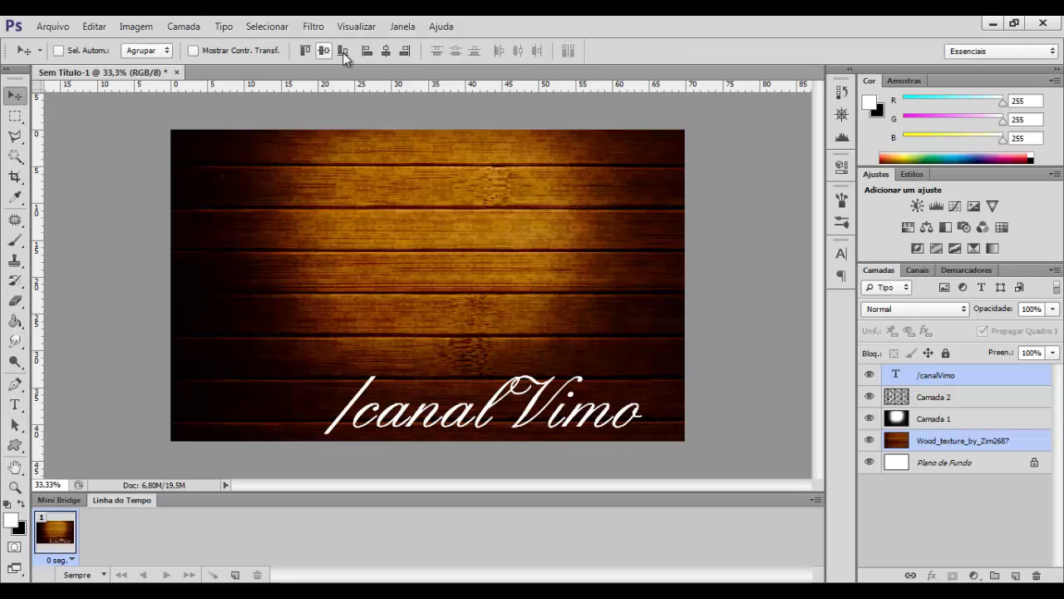
Step: Align /canalVimo to the image's bottom and right edges
left_click(405, 51)
left_click(406, 51)
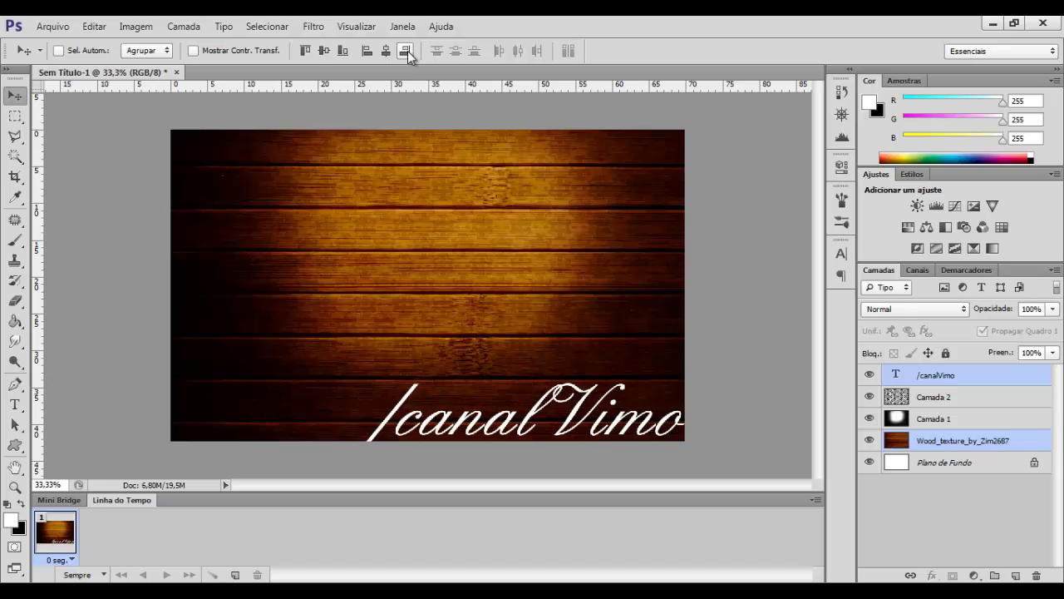
left_click(969, 374)
Step: Set the /canalVimo text layer to Luz Indireta blending and start Save As
left_click(957, 315)
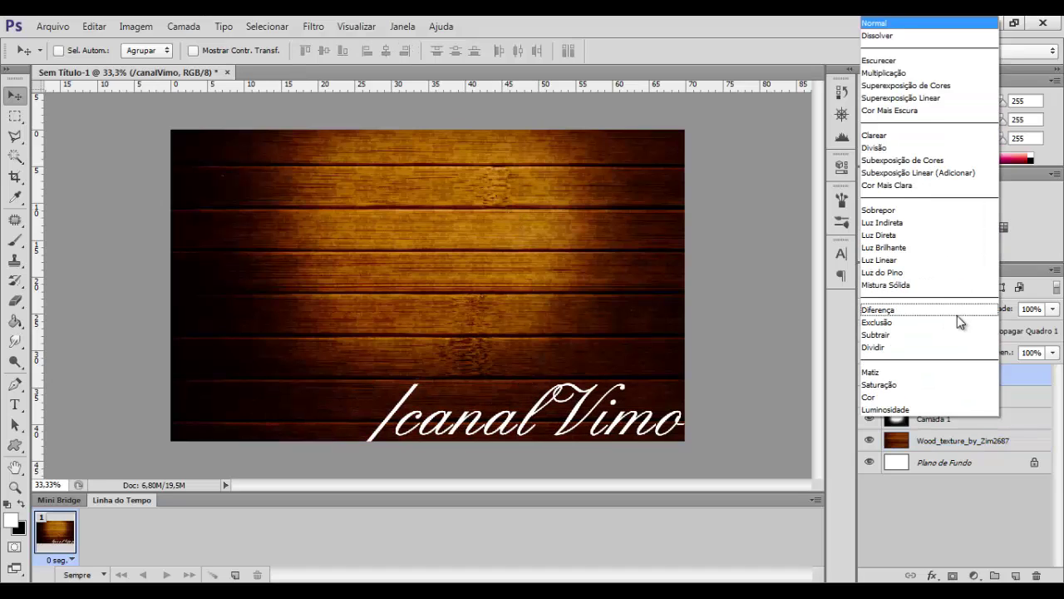
left_click(931, 230)
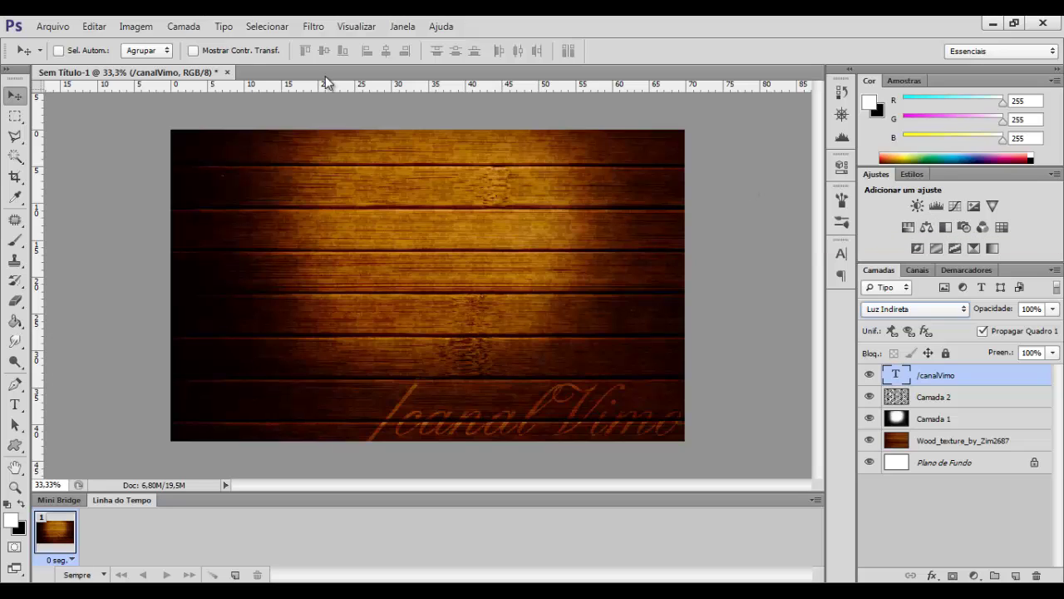
left_click(53, 25)
left_click(179, 216)
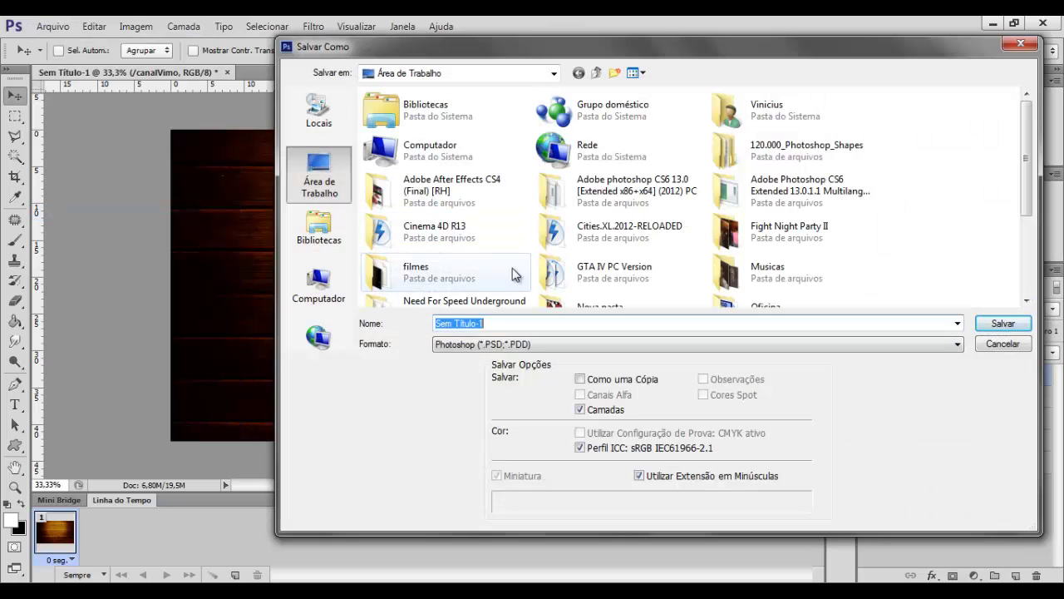
Step: Save the image as wallpaper1.png in vimo > Nova pasta, accepting the PNG options
left_click(512, 268)
key("v")
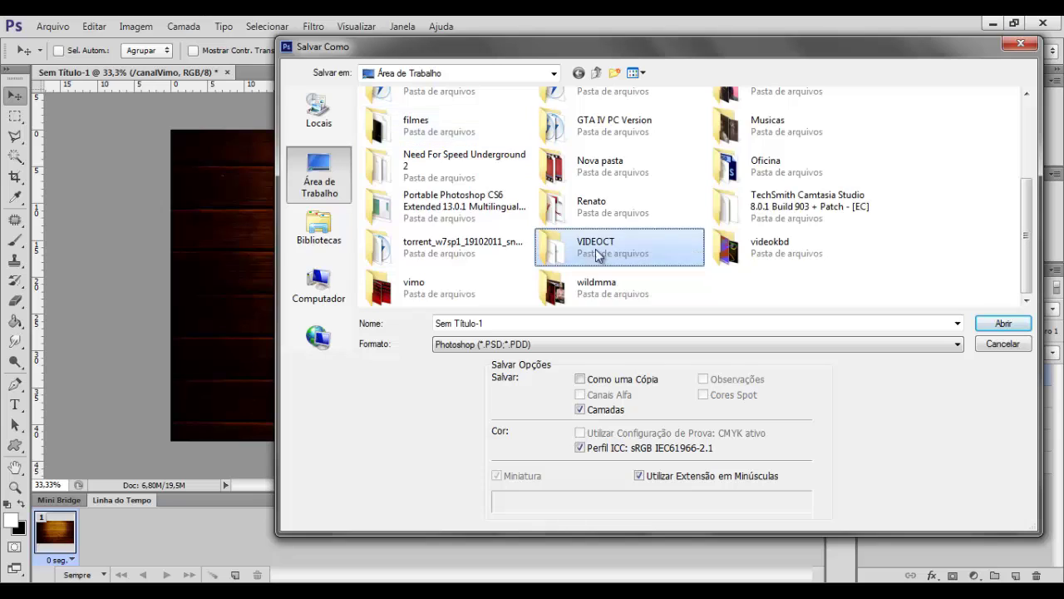
double_click(432, 280)
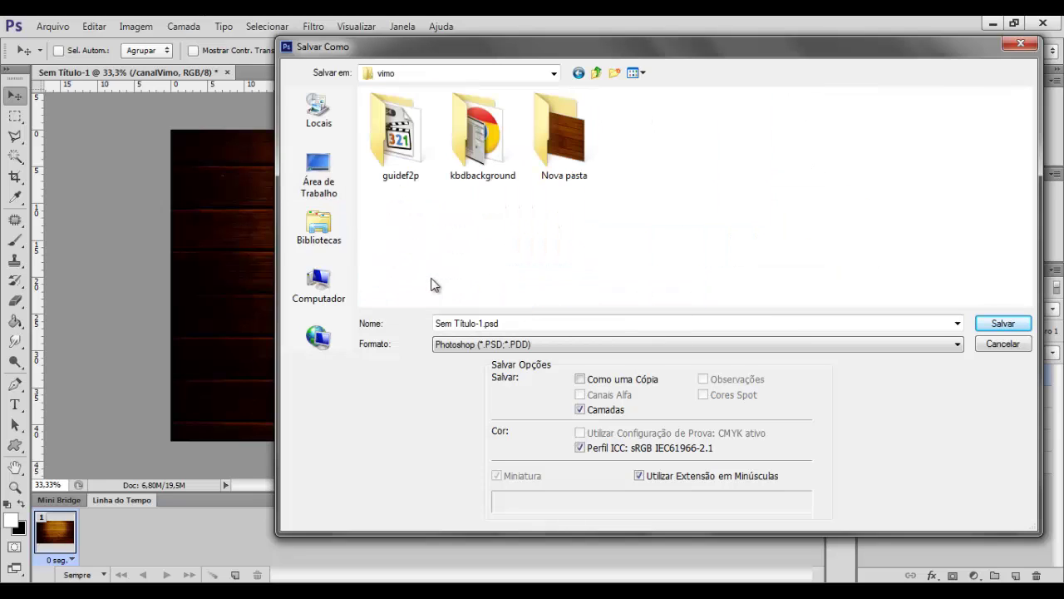
double_click(568, 132)
left_click(531, 322)
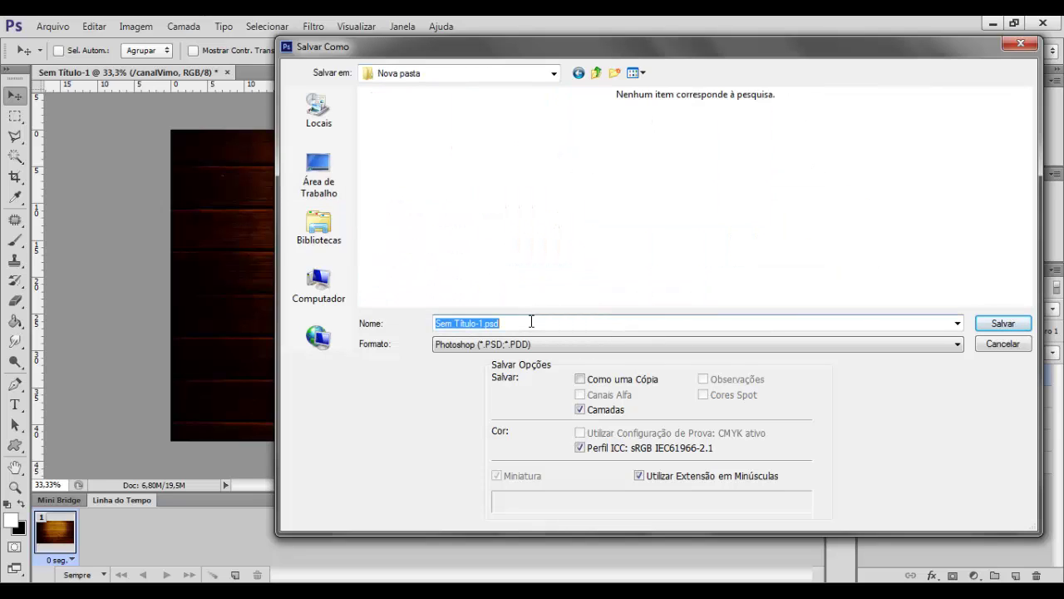
type("wallpaper1")
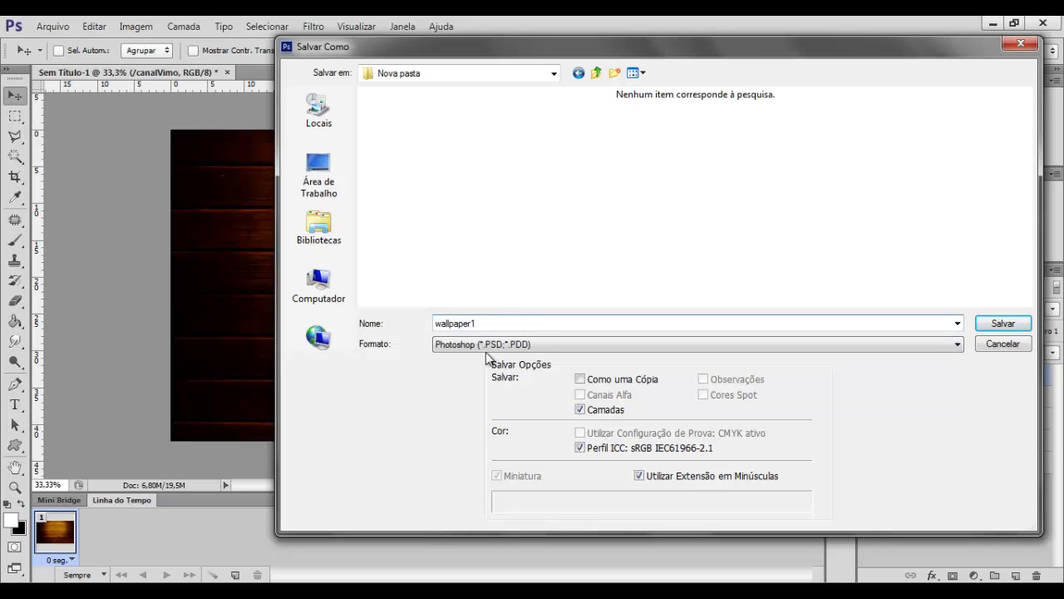
left_click(487, 348)
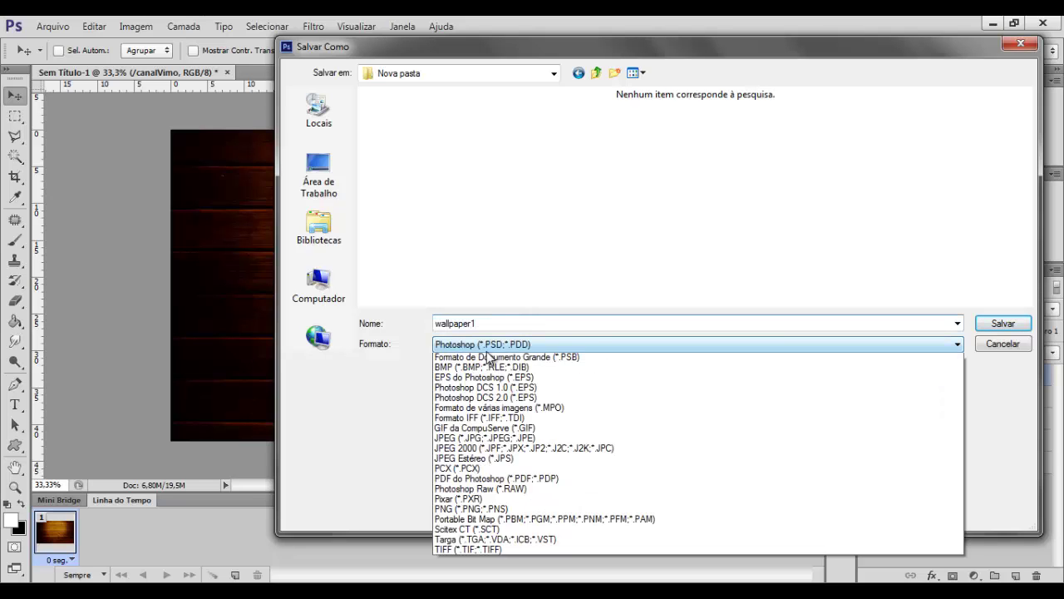
left_click(492, 520)
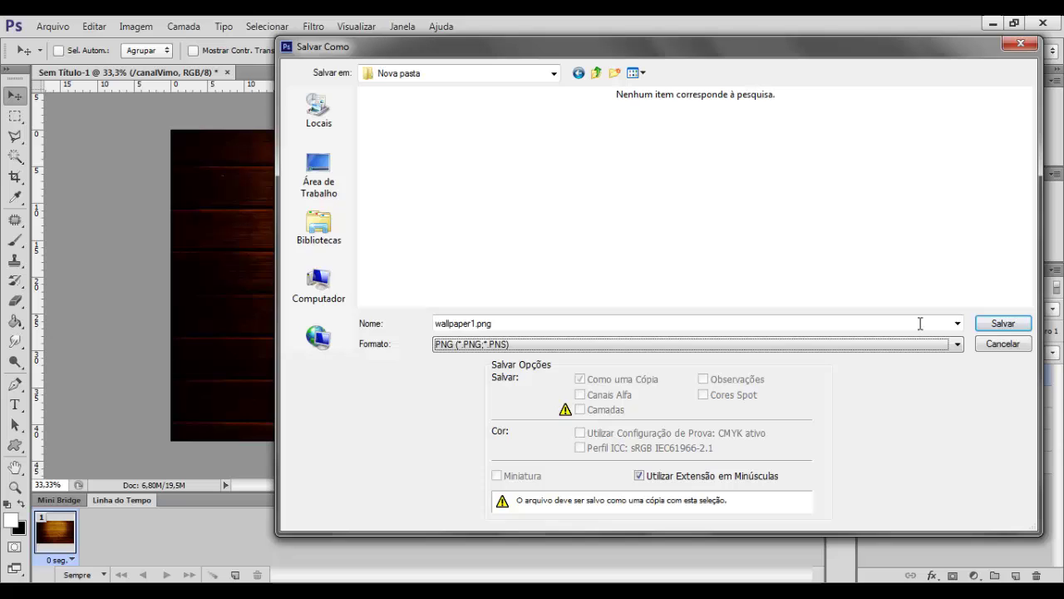
left_click(1002, 324)
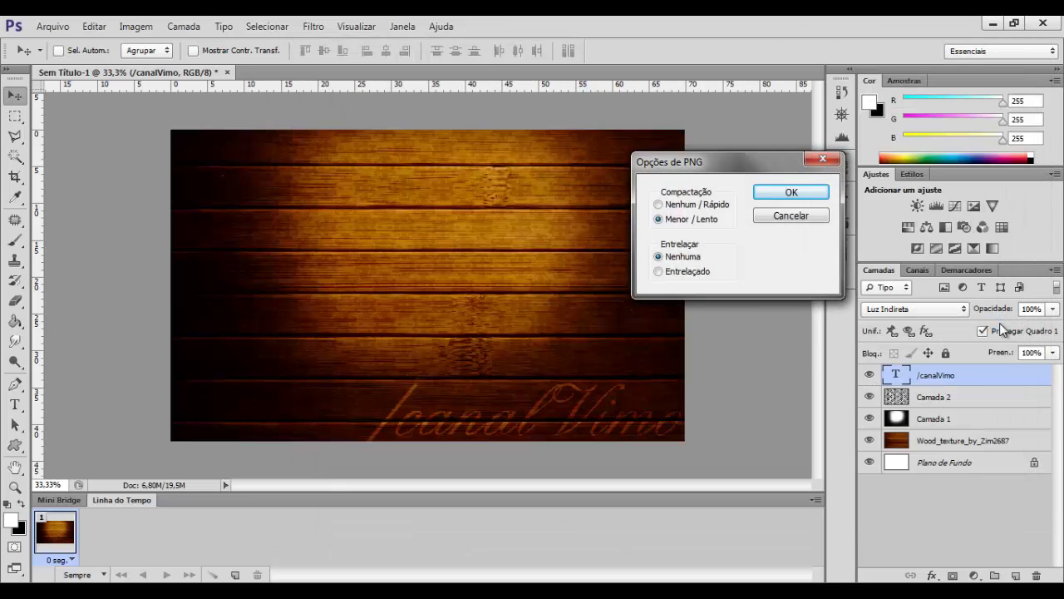
left_click(783, 184)
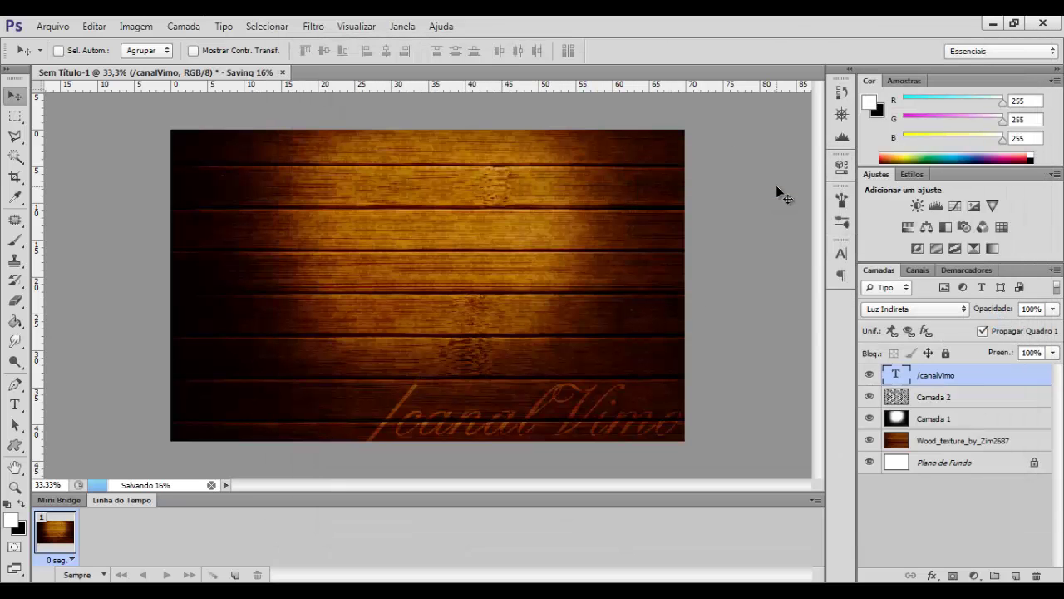
key("alt+Tab")
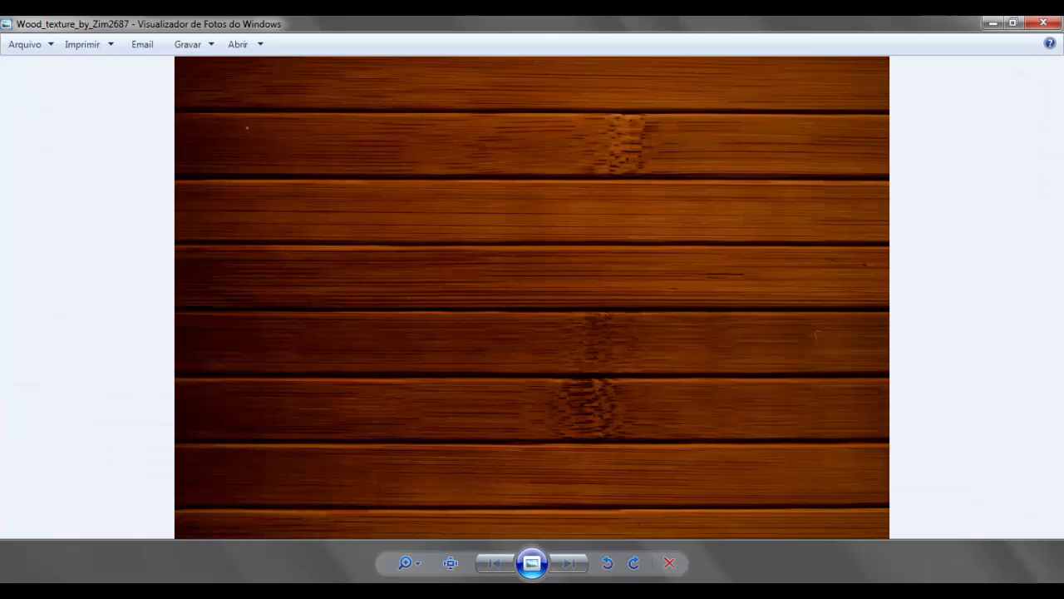
Step: Open wallpaper1.png in Windows Photo Viewer and show it full screen as a slideshow
key("alt+Tab")
left_click(207, 135)
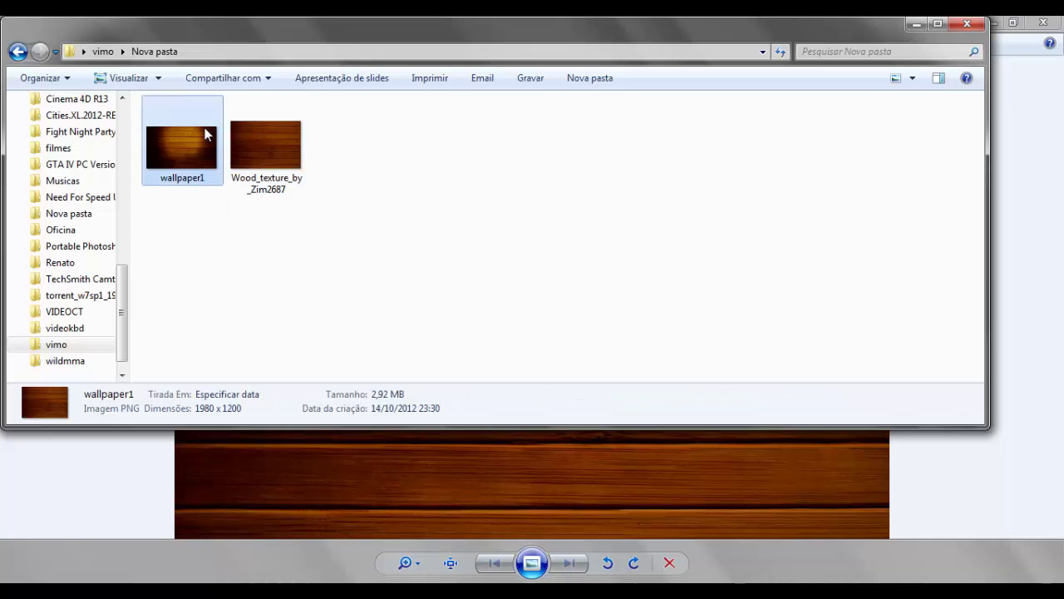
double_click(207, 134)
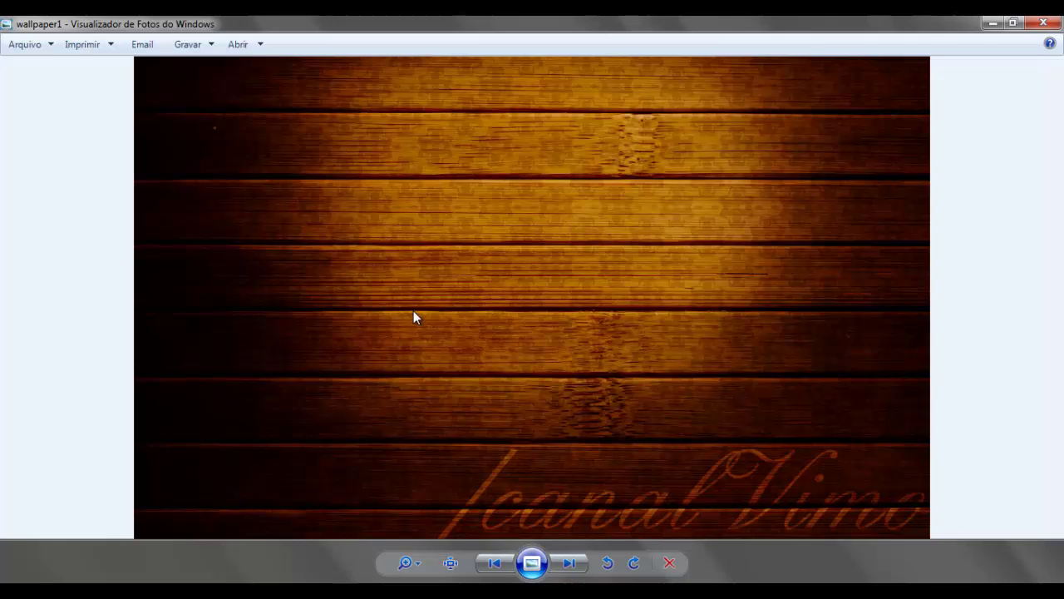
key("F11")
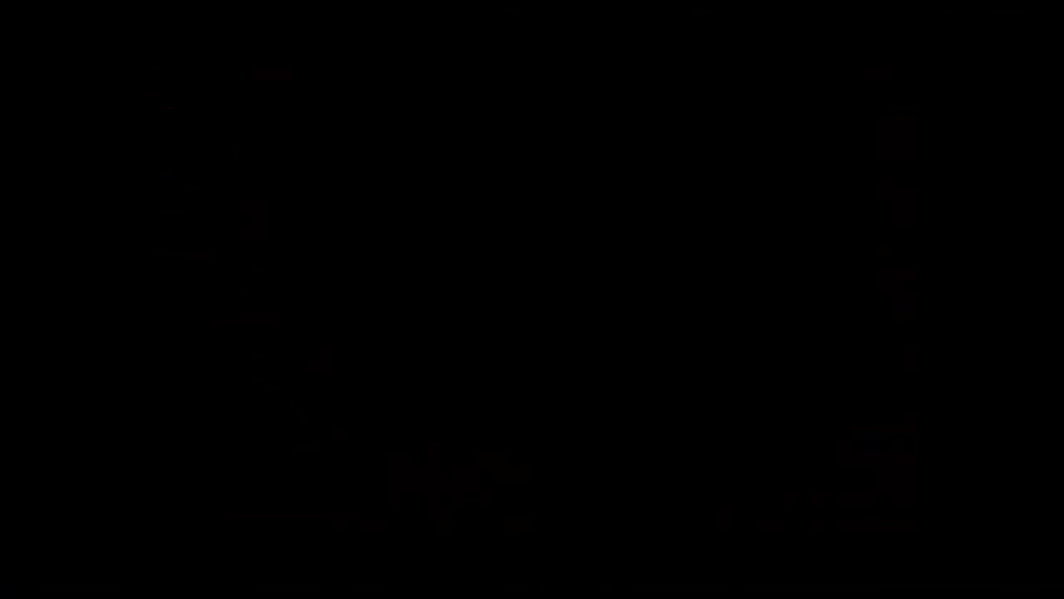